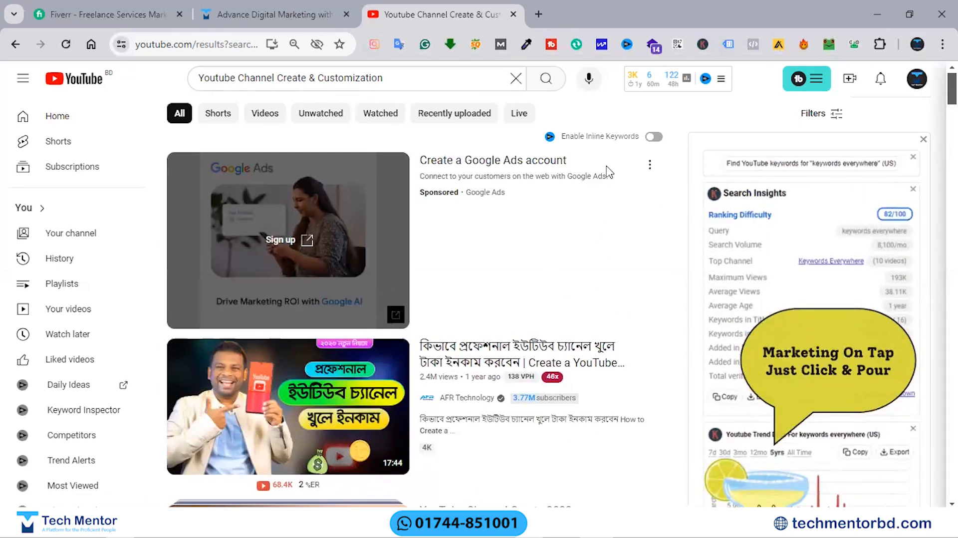
Enable inline keywords in the YouTube search results for Youtube Channel Create & Customization
{"action": "left_click", "coordinate": [653, 136]}
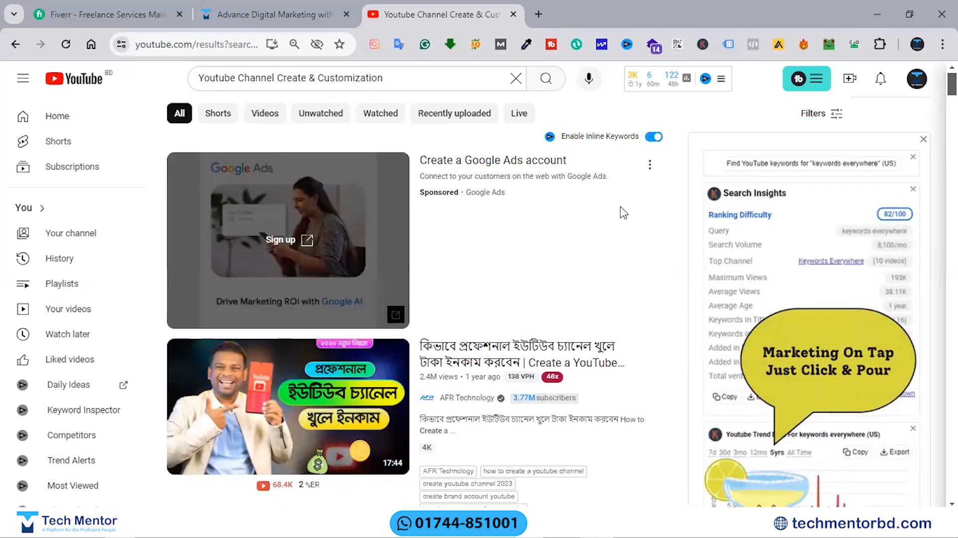
{"action": "scroll", "coordinate": [620, 212], "scroll_direction": "down", "scroll_amount": 5}
{"action": "scroll", "coordinate": [548, 349], "scroll_direction": "up", "scroll_amount": 5}
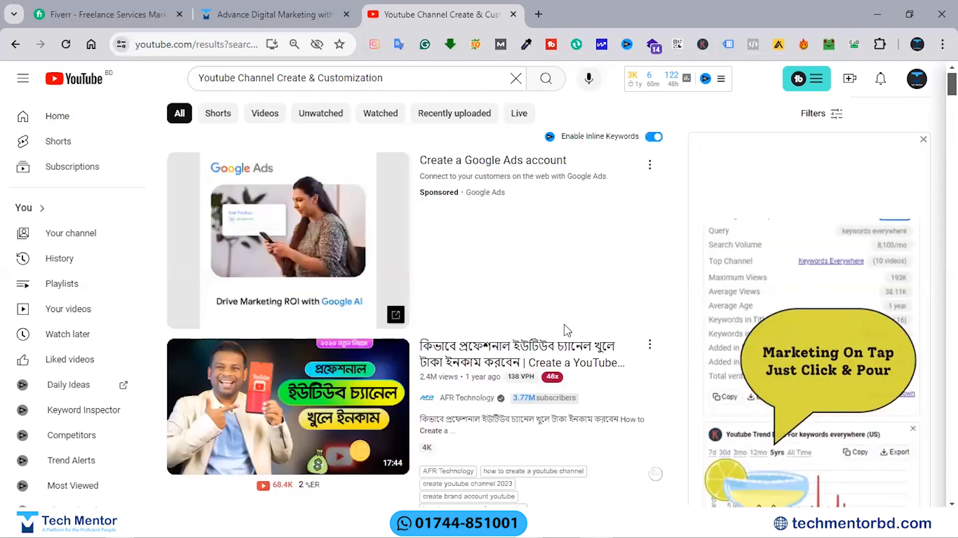
{"action": "scroll", "coordinate": [589, 314], "scroll_direction": "down", "scroll_amount": 3}
{"action": "scroll", "coordinate": [560, 310], "scroll_direction": "down", "scroll_amount": 1}
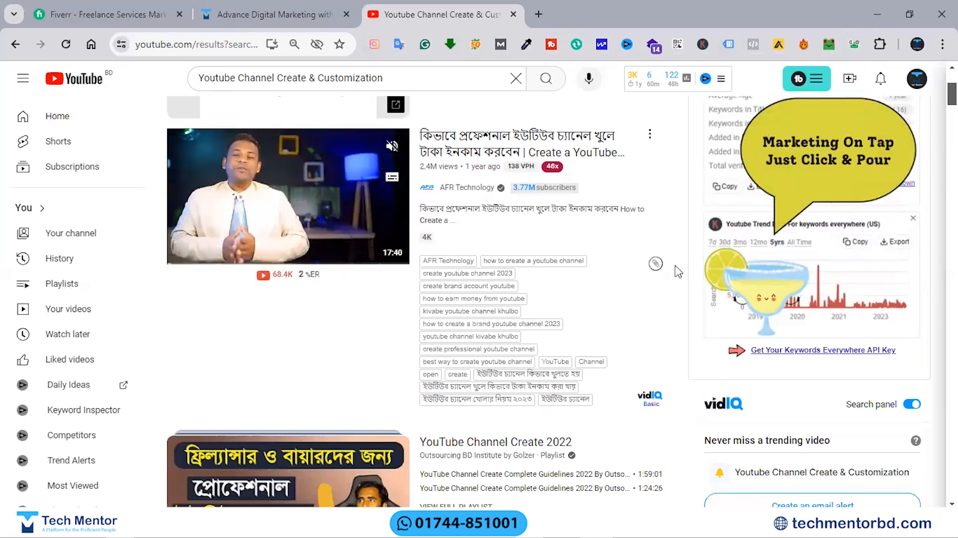
Switch to a blank Notepad document, enlarge its window and paste in the tags of the AFR Technology video
{"action": "left_click", "coordinate": [220, 527]}
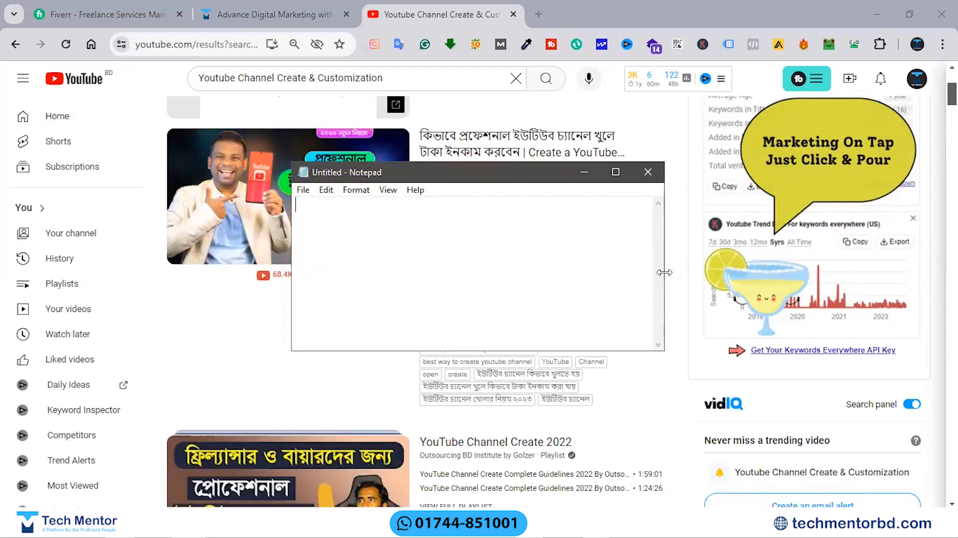
{"action": "left_click_drag", "start_coordinate": [664, 271], "coordinate": [879, 299]}
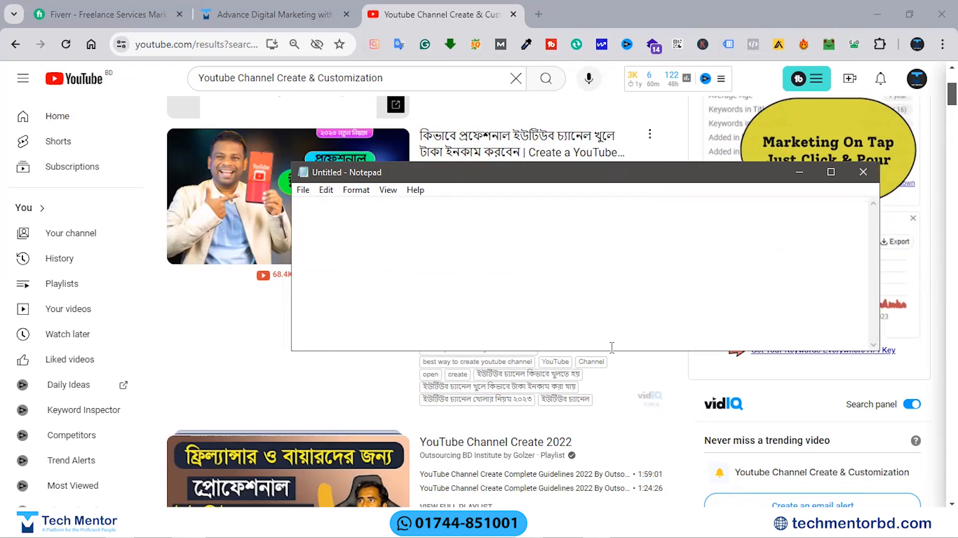
{"action": "left_click_drag", "start_coordinate": [610, 350], "coordinate": [610, 427]}
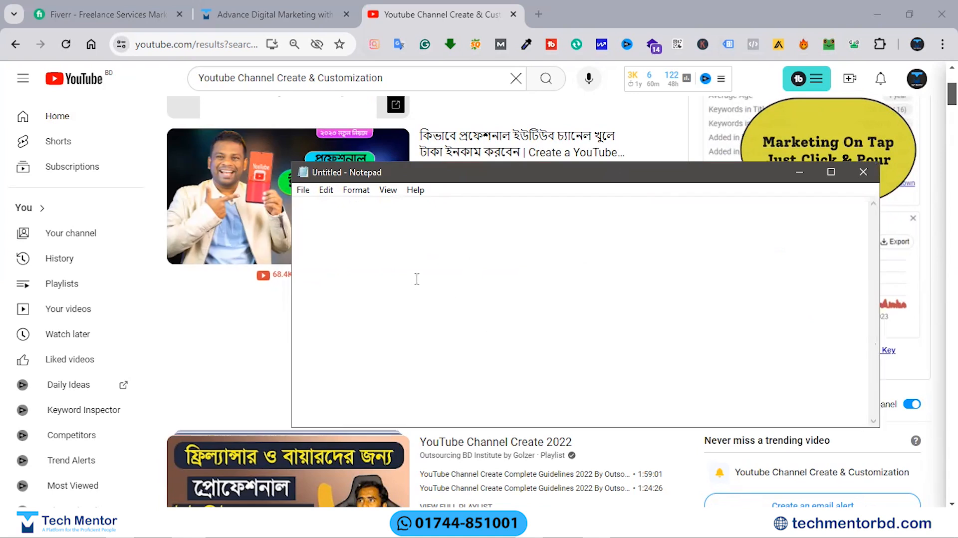
{"action": "type", "text": "AFR Technology,how to create a youtube channel,create youtube channel 2023,create brand account youtube,how to earn money from youtube,kivabe youtube channel khulbo,how to create a brand youtube channel 2023,youtube channel kivabe khulbo,create professional youtube channel,best way to create youtube channel,YouTube,Channel,open,create,ইউটিউব চ্যানেল কিভাবে খুলতে হয়,ইউটিউব চ্যানেল খুলে কিভাবে টাকা ইনকাম করা যায়,ইউটিউব চ্যানেল খোলার নিয়ম ২০২৩,ইউটিউব চ্যানেল"}
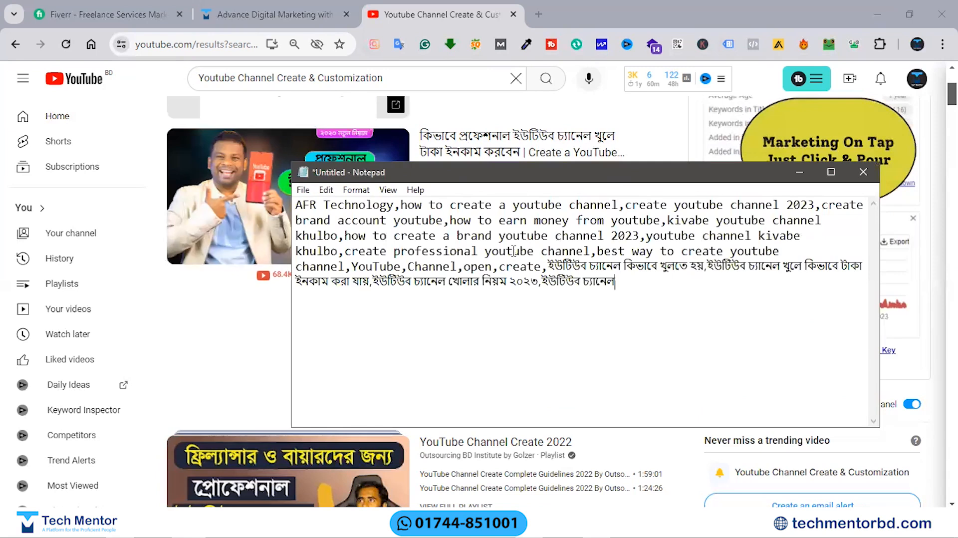
Copy the tags of the "How to customize YouTube channel" video into Notepad as a separate paragraph below the first tag list
{"action": "left_click", "coordinate": [694, 108]}
{"action": "scroll", "coordinate": [414, 279], "scroll_direction": "down", "scroll_amount": 4}
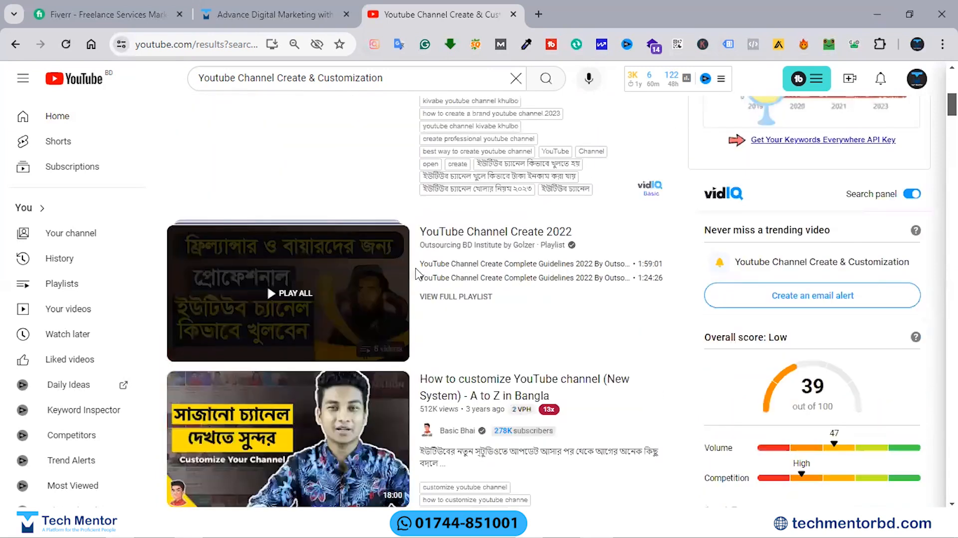
{"action": "scroll", "coordinate": [446, 321], "scroll_direction": "down", "scroll_amount": 4}
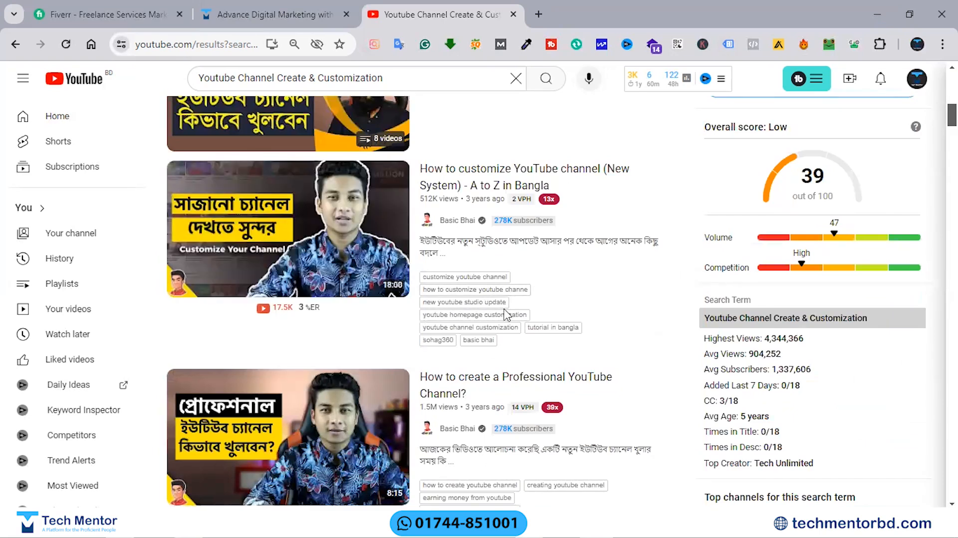
{"action": "key", "text": "alt+Tab"}
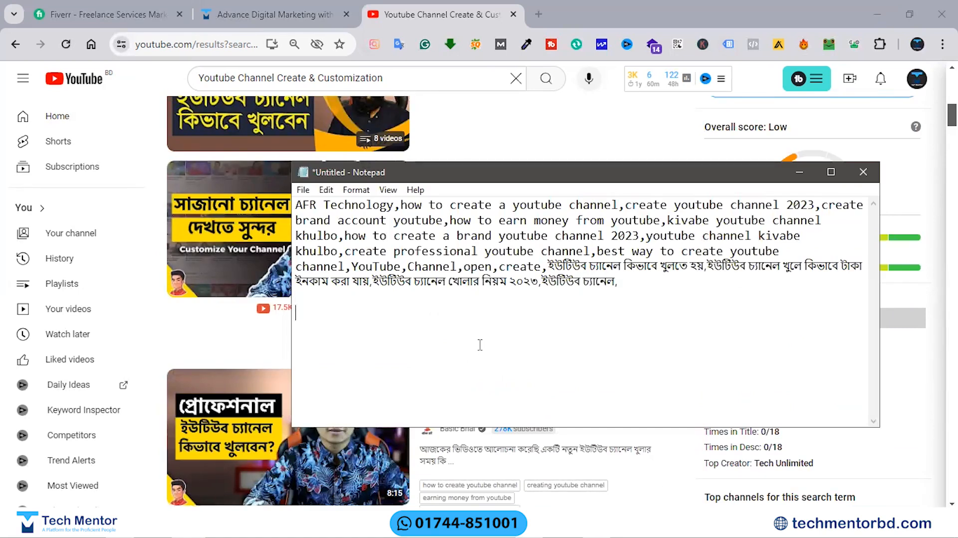
{"action": "type", "text": "customize youtube channel,how to customize youtube channe,new youtube studio update,youtube homepage customization,youtube channel customization,tutorial in bangla,sohag360,basic bhai"}
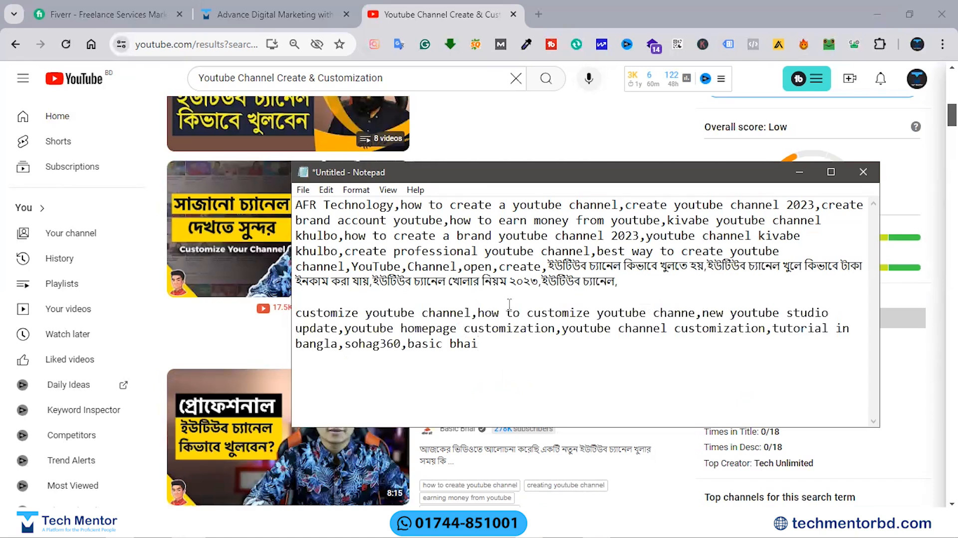
Maximize Notepad and split the first tag paragraph so that each tag stands on its own line
{"action": "left_click", "coordinate": [830, 172]}
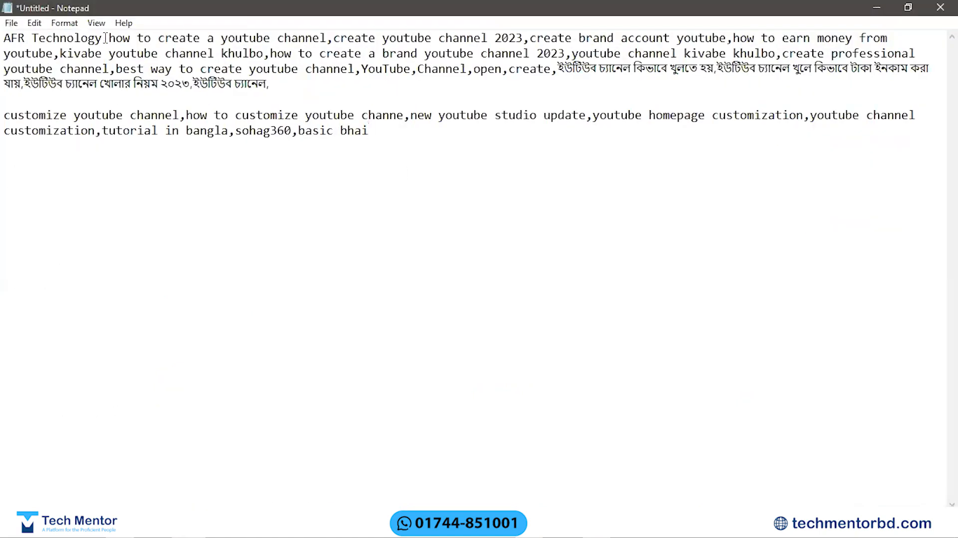
{"action": "key", "text": "Return"}
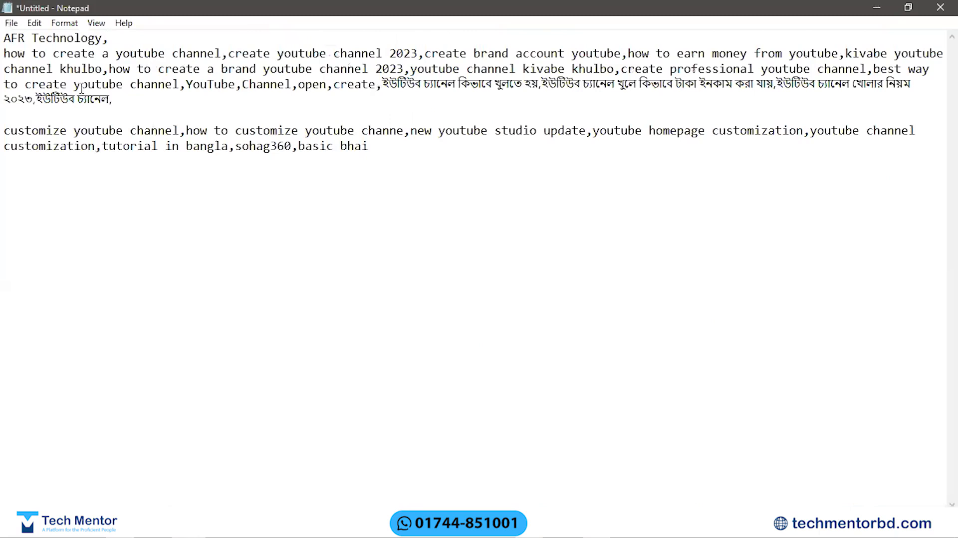
{"action": "left_click", "coordinate": [227, 53]}
{"action": "key", "text": "Return"}
{"action": "left_click", "coordinate": [202, 68]}
{"action": "key", "text": "Return"}
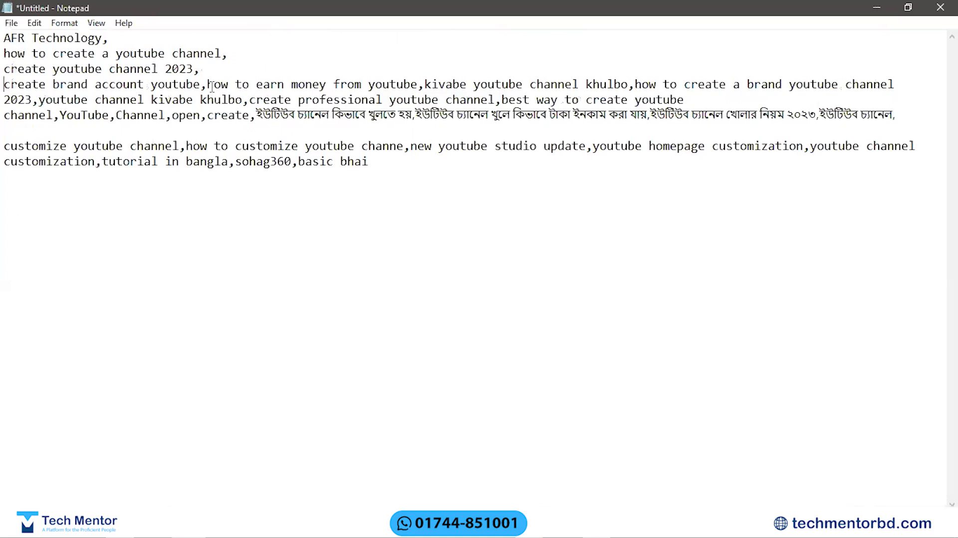
{"action": "left_click", "coordinate": [172, 283]}
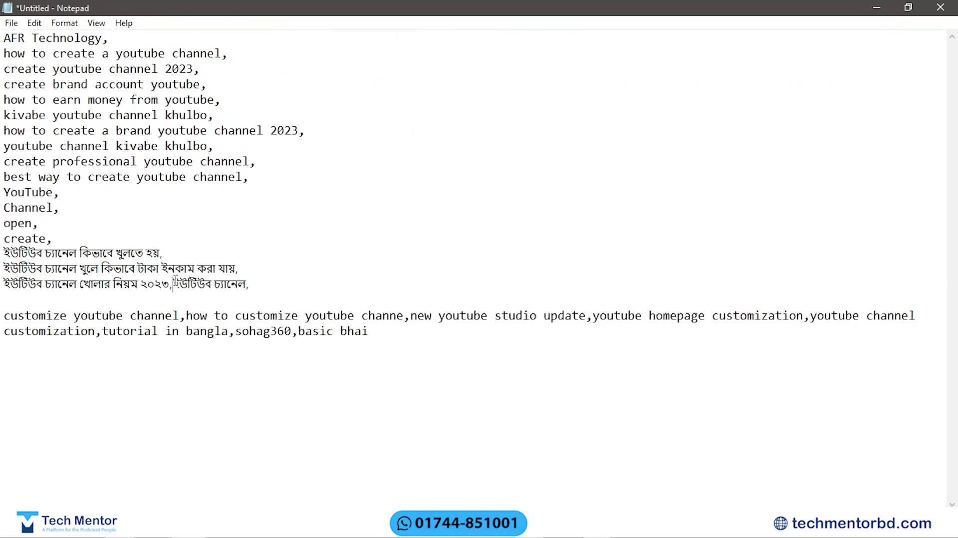
{"action": "key", "text": "Return"}
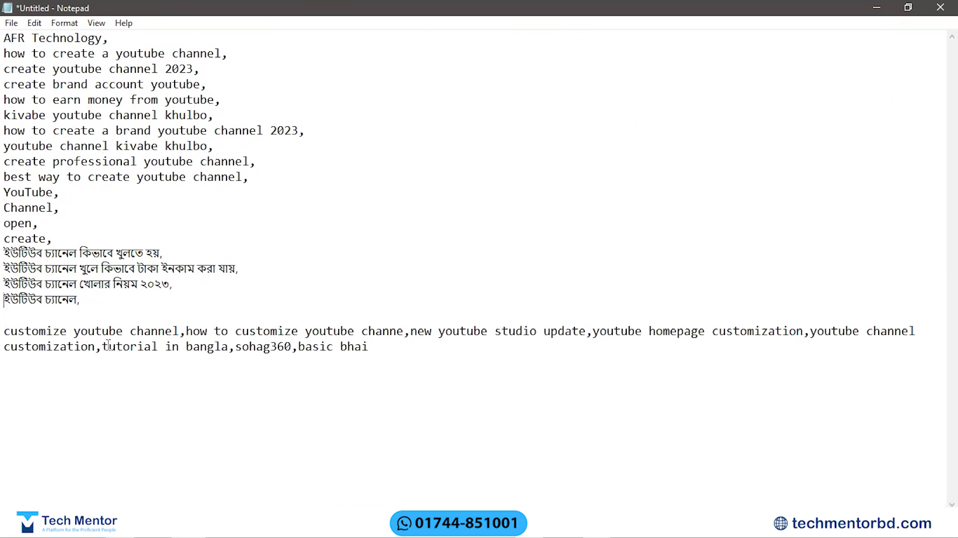
Break the channel-customization tag paragraph into lines after its commas, keeping the creator handle on the same line as "tutorial in bangla"
{"action": "left_click", "coordinate": [186, 331]}
{"action": "key", "text": "Return"}
{"action": "left_click", "coordinate": [226, 349]}
{"action": "key", "text": "Return"}
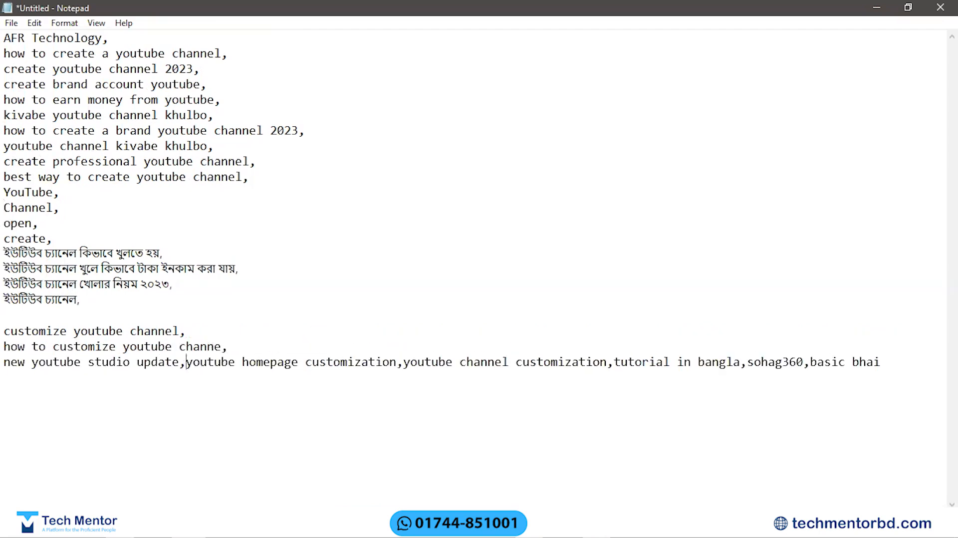
{"action": "key", "text": "Return"}
{"action": "left_click", "coordinate": [220, 379]}
{"action": "key", "text": "Return"}
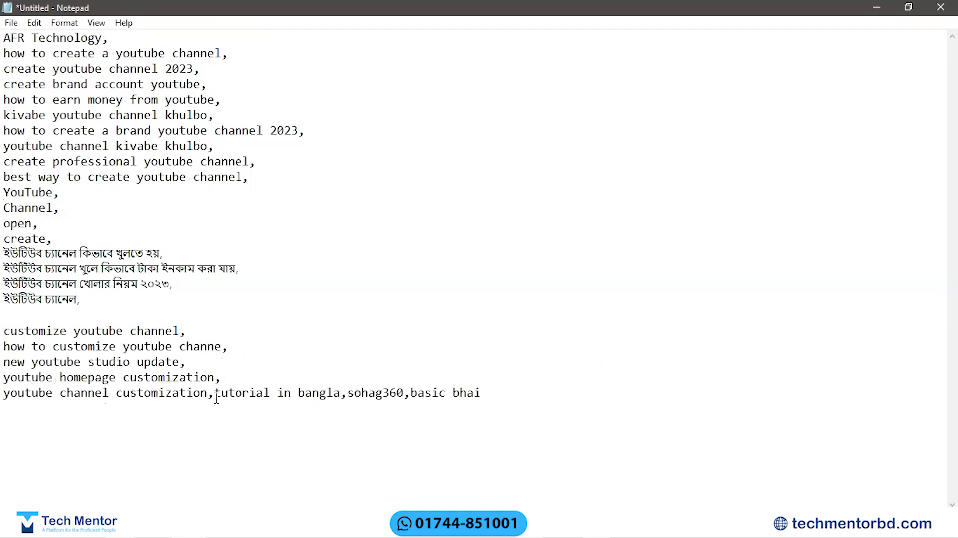
{"action": "left_click", "coordinate": [214, 395]}
{"action": "key", "text": "Return"}
{"action": "left_click", "coordinate": [200, 409]}
{"action": "key", "text": "Return"}
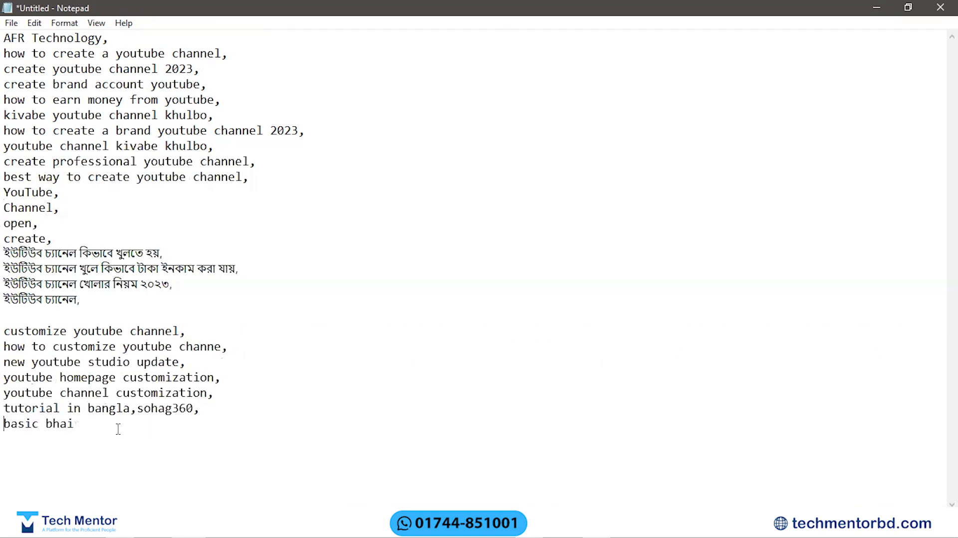
Add a comma after the last tag and remove the blank line between the two tag groups
{"action": "type", "text": ","}
{"action": "left_click", "coordinate": [48, 316]}
{"action": "key", "text": "BackSpace"}
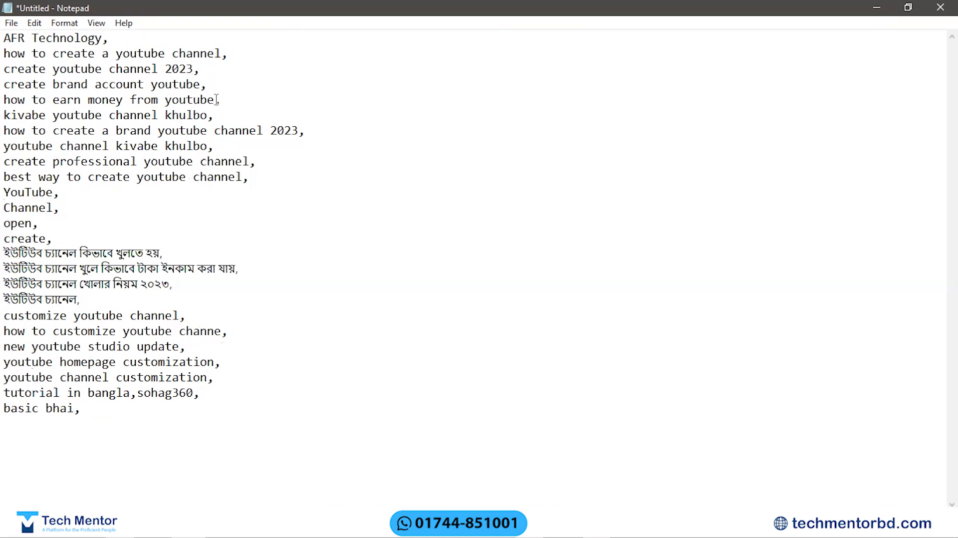
Set the year to 2024 in the two English tags and to ২০২৪ in the Bangla tag
{"action": "key", "text": "BackSpace"}
{"action": "type", "text": "4"}
{"action": "type", "text": "4"}
{"action": "key", "text": "BackSpace"}
{"action": "type", "text": "৪"}
Delete the three tags naming other creators: AFR Technology at the start and the two creator names at the end
{"action": "left_click_drag", "start_coordinate": [136, 394], "coordinate": [200, 395]}
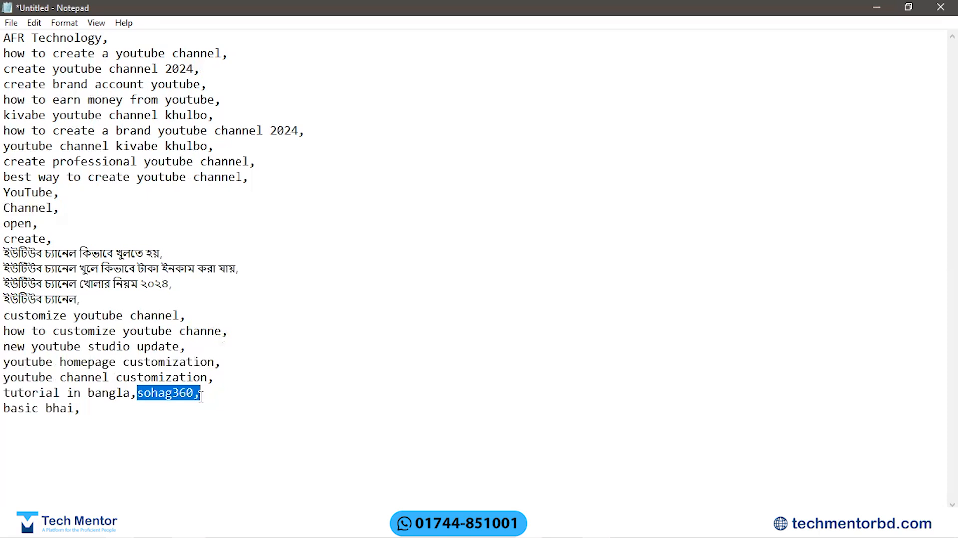
{"action": "key", "text": "BackSpace"}
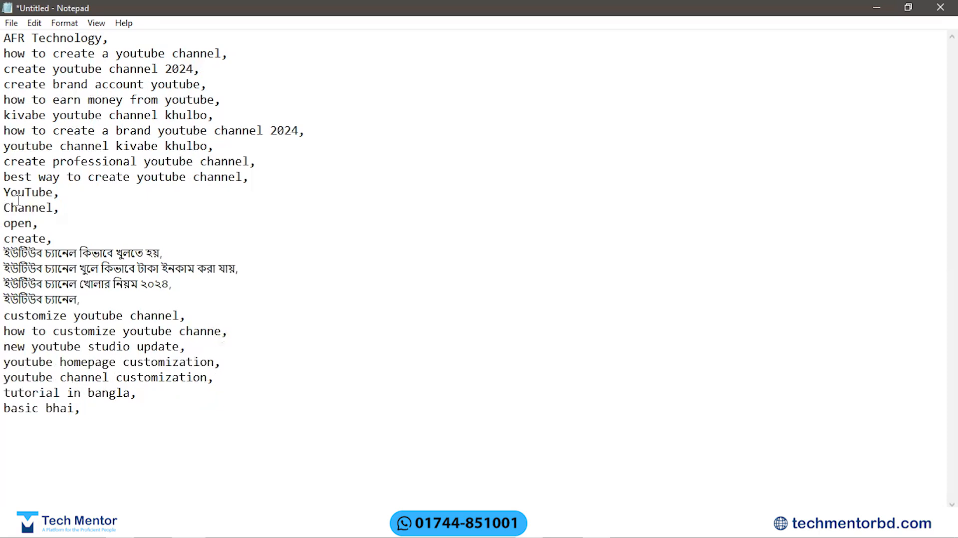
{"action": "left_click_drag", "start_coordinate": [108, 38], "coordinate": [7, 38]}
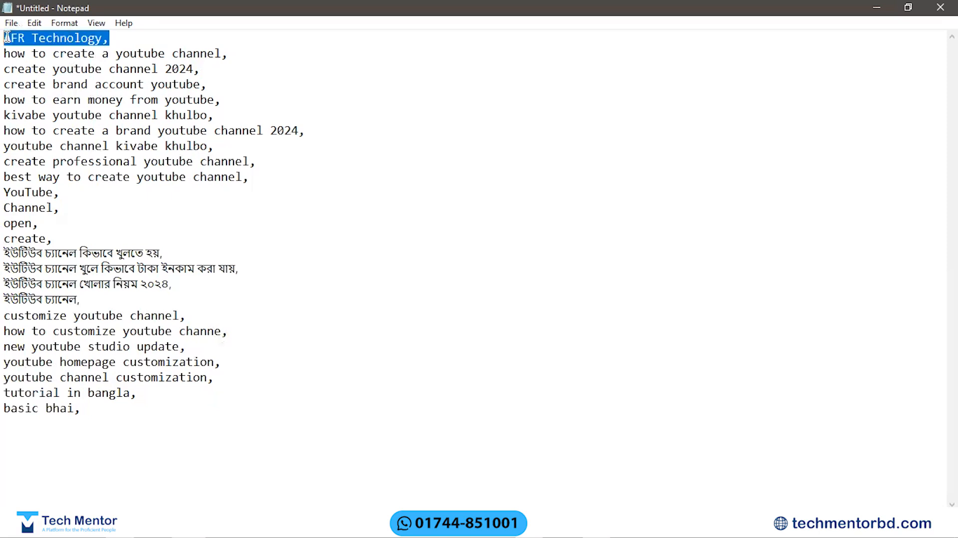
{"action": "key", "text": "BackSpace"}
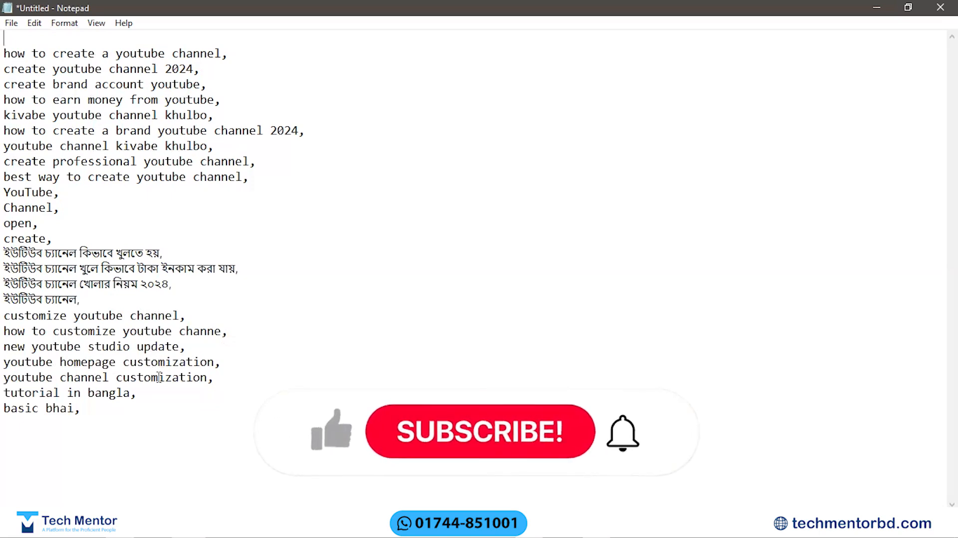
{"action": "left_click_drag", "start_coordinate": [81, 409], "coordinate": [7, 411]}
{"action": "key", "text": "BackSpace"}
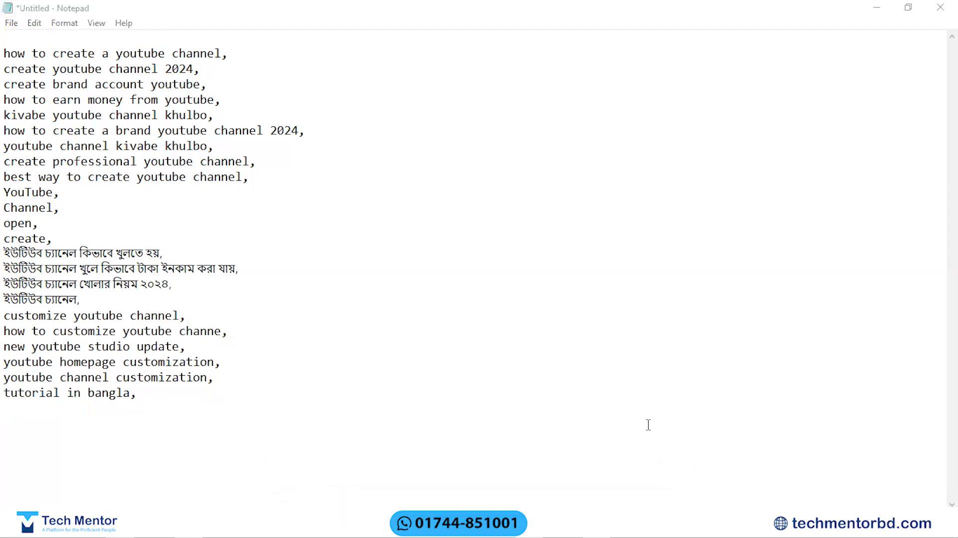
Add the tag "tech mentor," on the empty first line, followed by two instructor-name tags on separate lines, each ending with a comma
{"action": "left_click", "coordinate": [36, 36]}
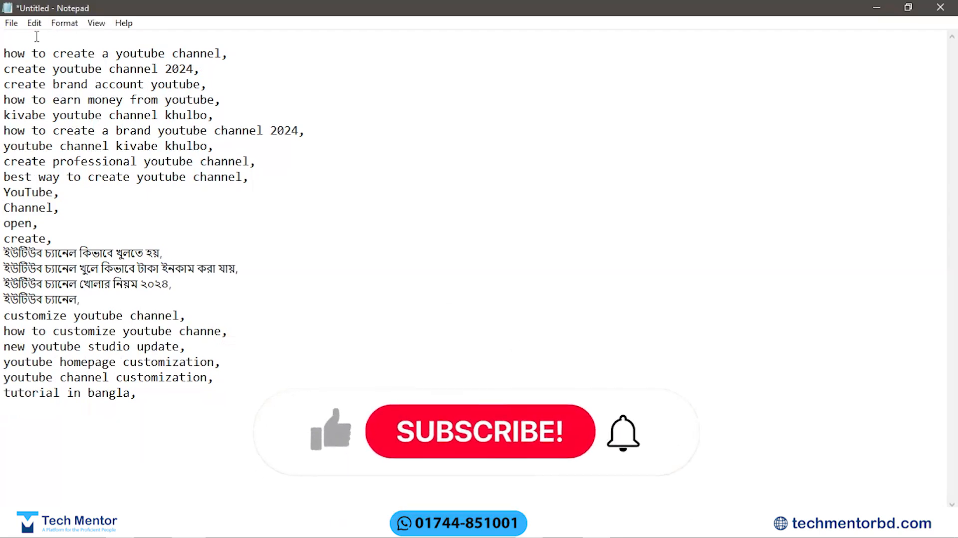
{"action": "type", "text": "tec"}
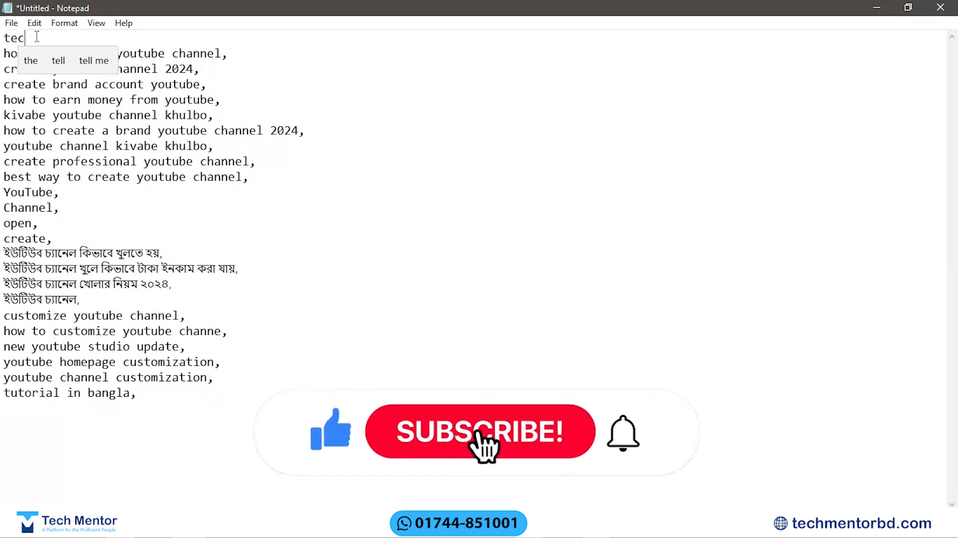
{"action": "type", "text": "h mentor,"}
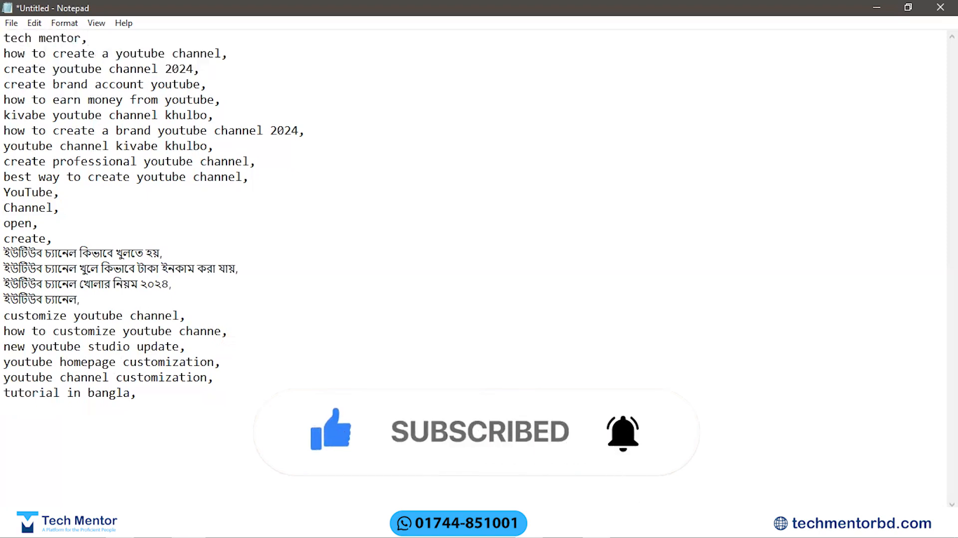
{"action": "key", "text": "Return"}
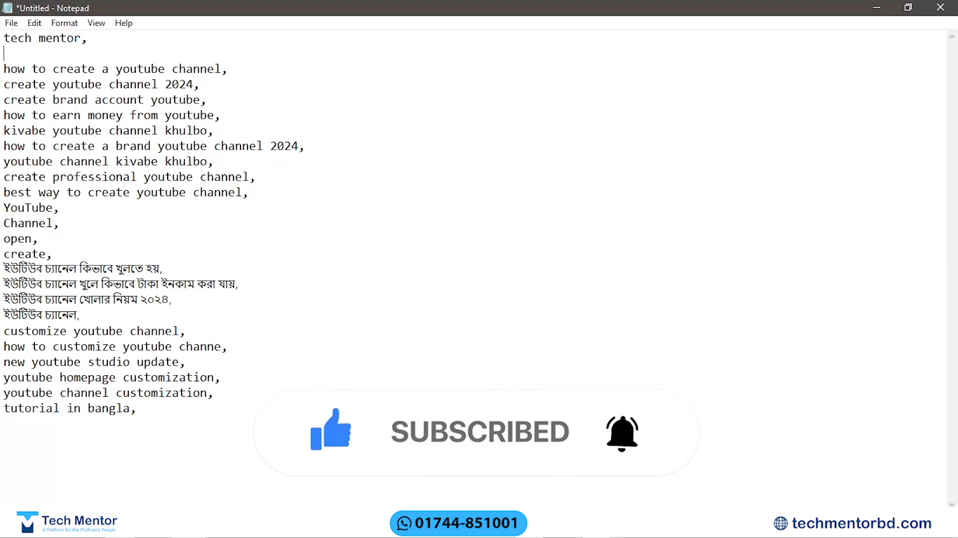
{"action": "type", "text": "al imran,"}
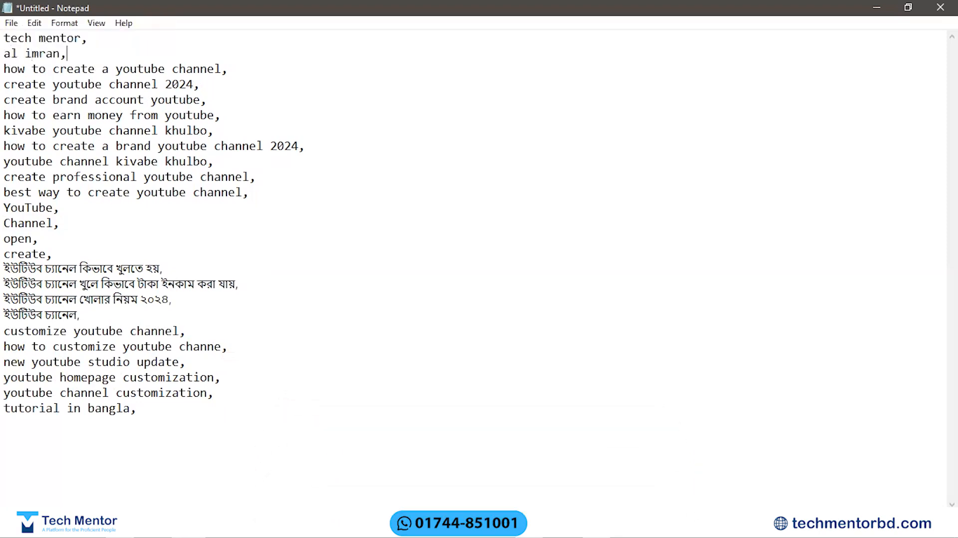
{"action": "key", "text": "Return"}
{"action": "type", "text": "imran "}
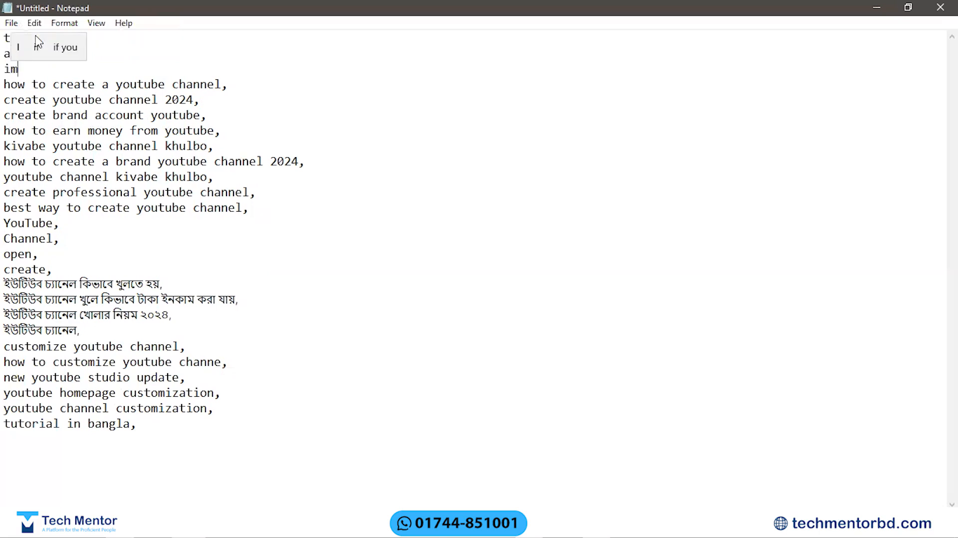
{"action": "type", "text": "sir,"}
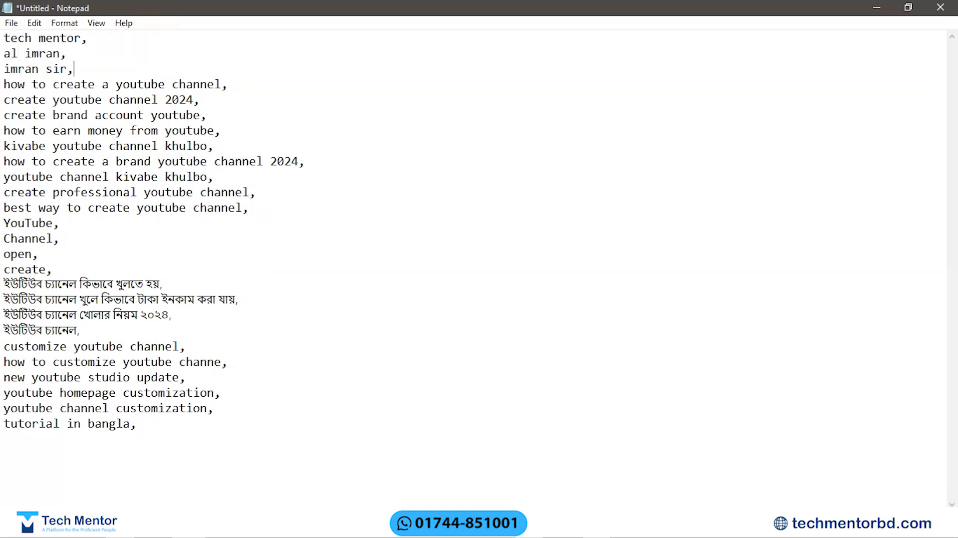
Add a new tag line below the two instructor-name tags reading "freelancing with" plus the instructor's name and a comma
{"action": "key", "text": "Return"}
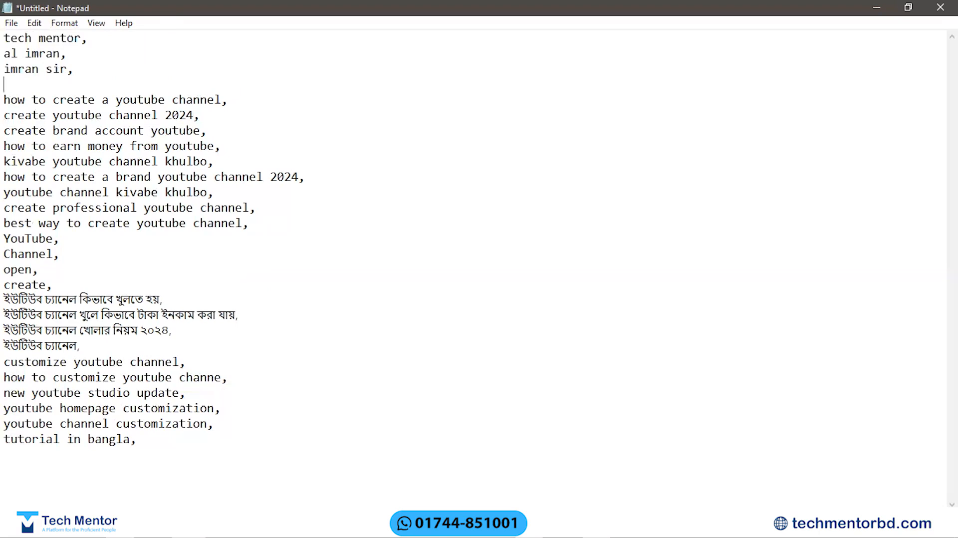
{"action": "type", "text": "free"}
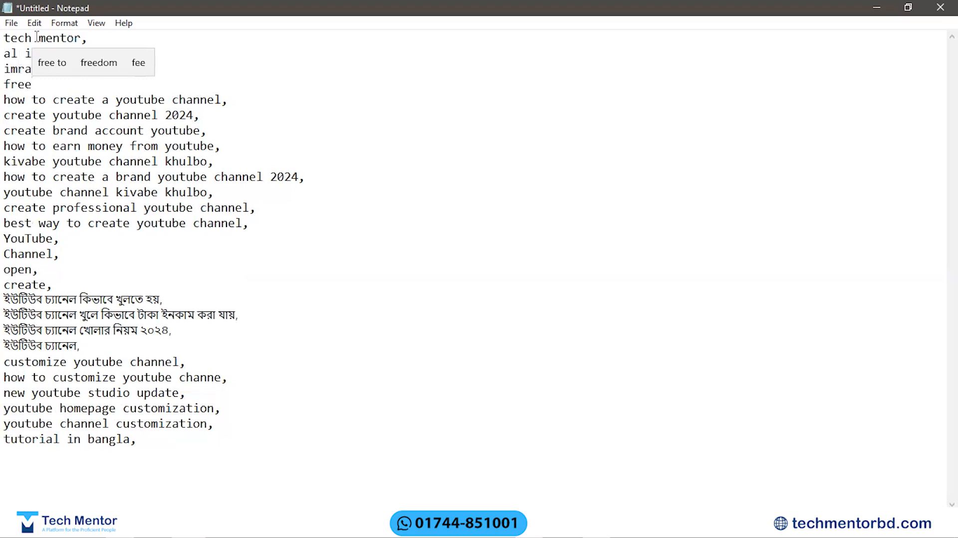
{"action": "type", "text": "lancing"}
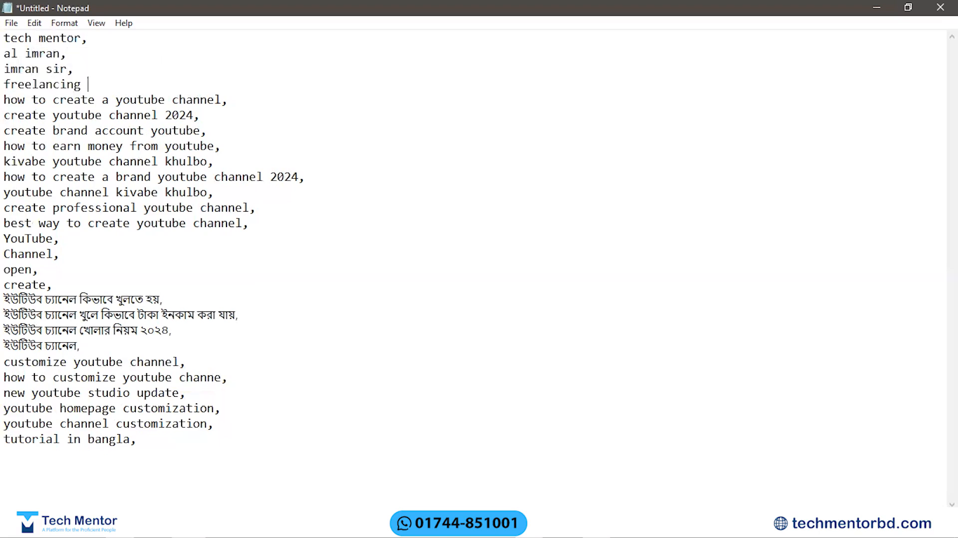
{"action": "type", "text": " with imr"}
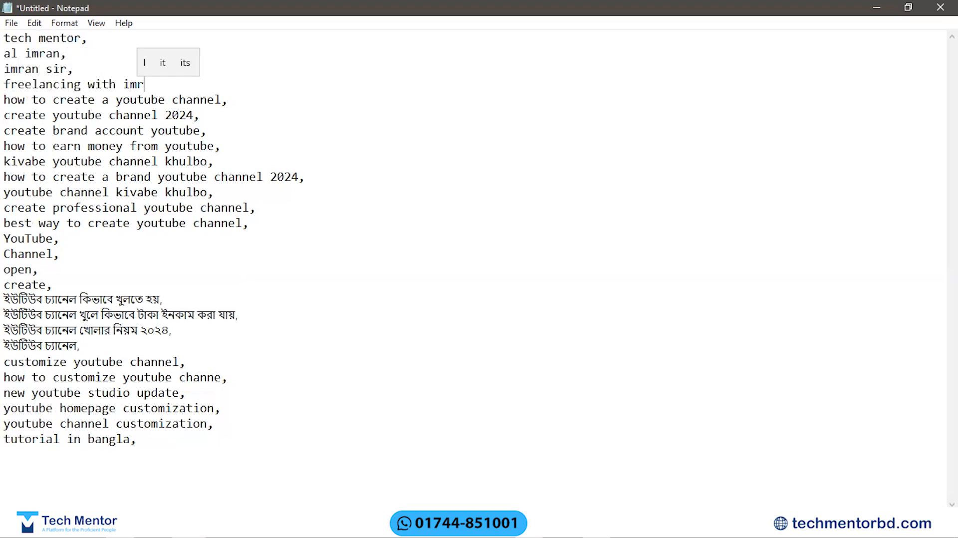
{"action": "type", "text": "an sir,"}
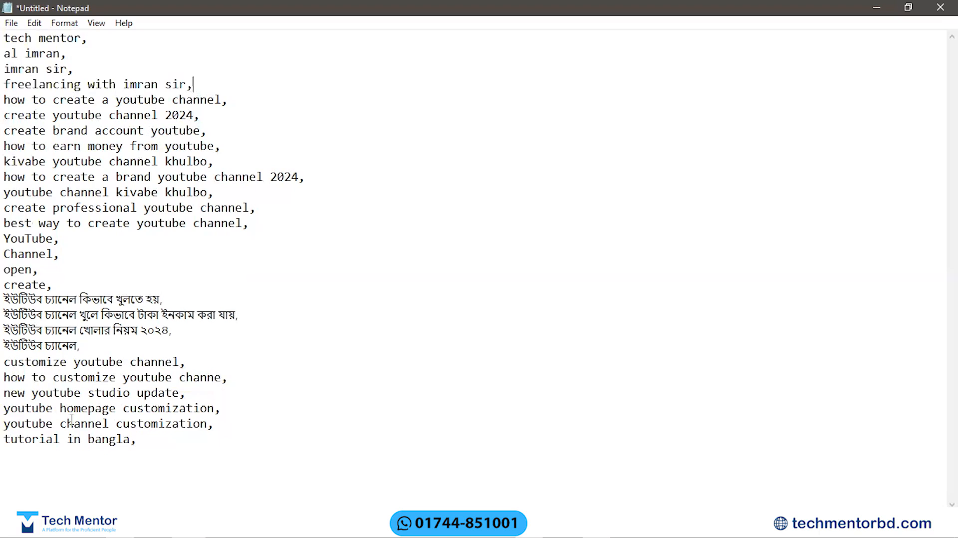
Copy the complete tag list into column A of a new blank Excel workbook and fit the column width to the text
{"action": "left_click_drag", "start_coordinate": [157, 446], "coordinate": [6, 33]}
{"action": "key", "text": "ctrl+c"}
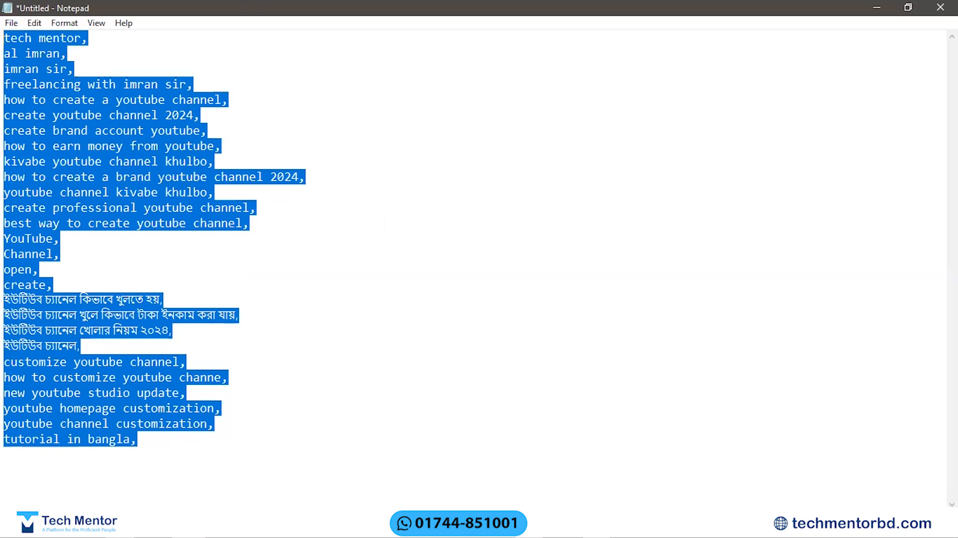
{"action": "left_click", "coordinate": [554, 523]}
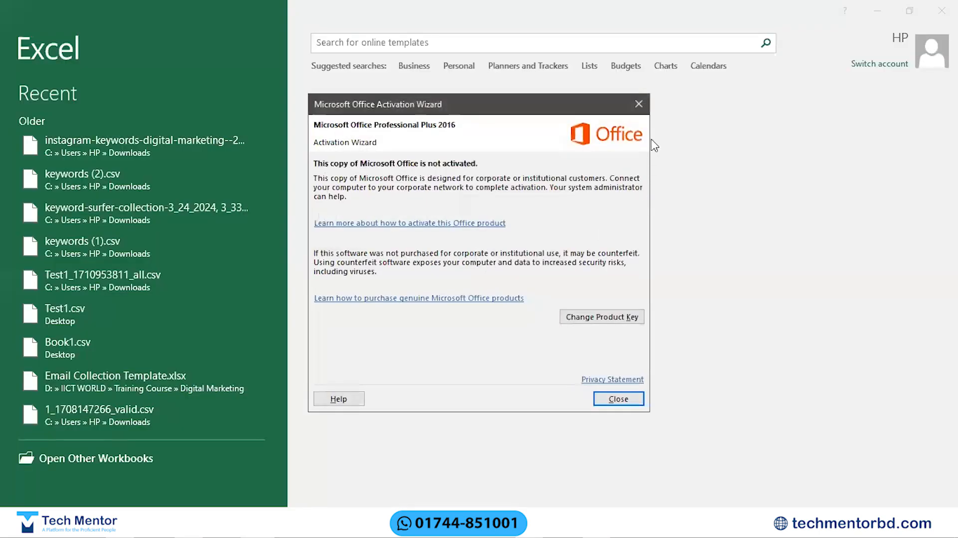
{"action": "left_click", "coordinate": [639, 104]}
{"action": "left_click", "coordinate": [320, 205]}
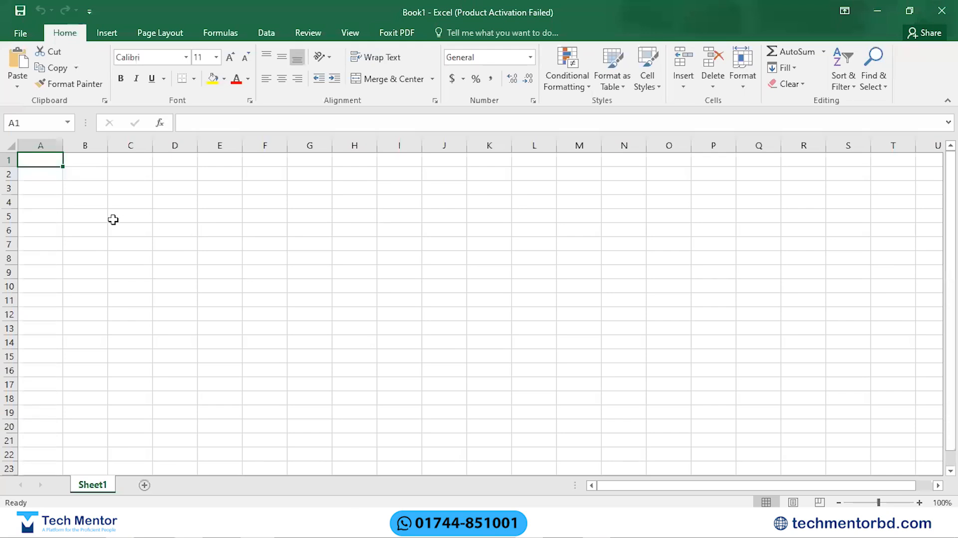
{"action": "key", "text": "ctrl+v"}
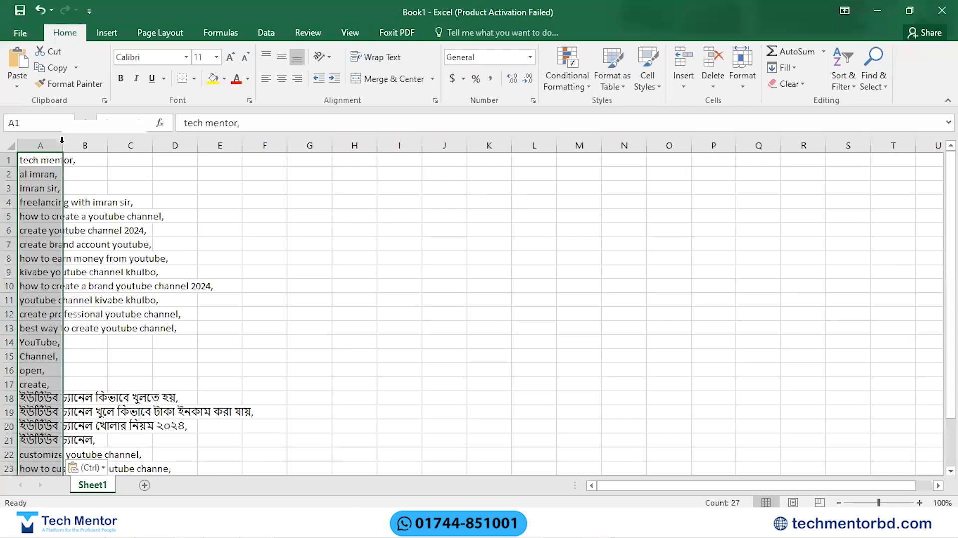
{"action": "double_click", "coordinate": [63, 145]}
{"action": "left_click", "coordinate": [115, 145]}
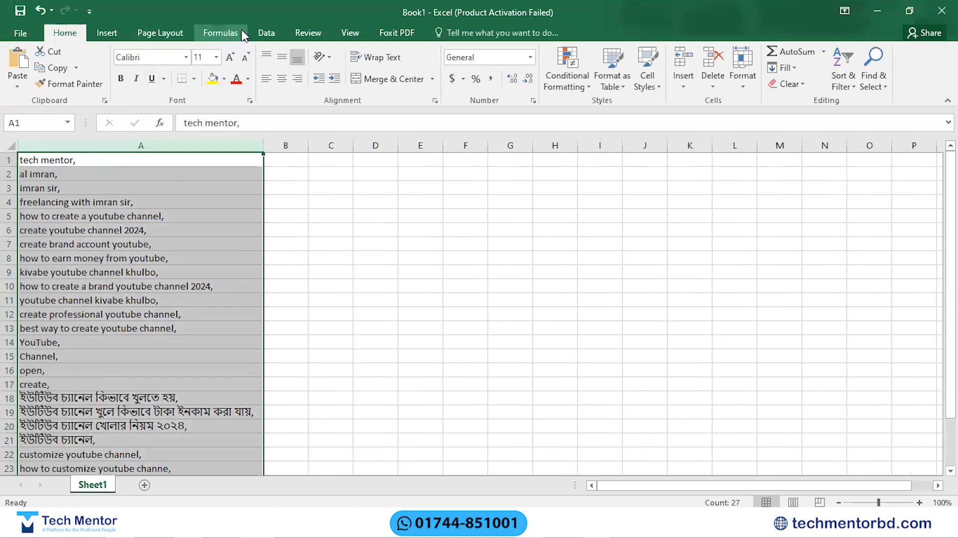
Run Remove Duplicates on the tags in column A, treating the data as having no headers
{"action": "left_click", "coordinate": [269, 34]}
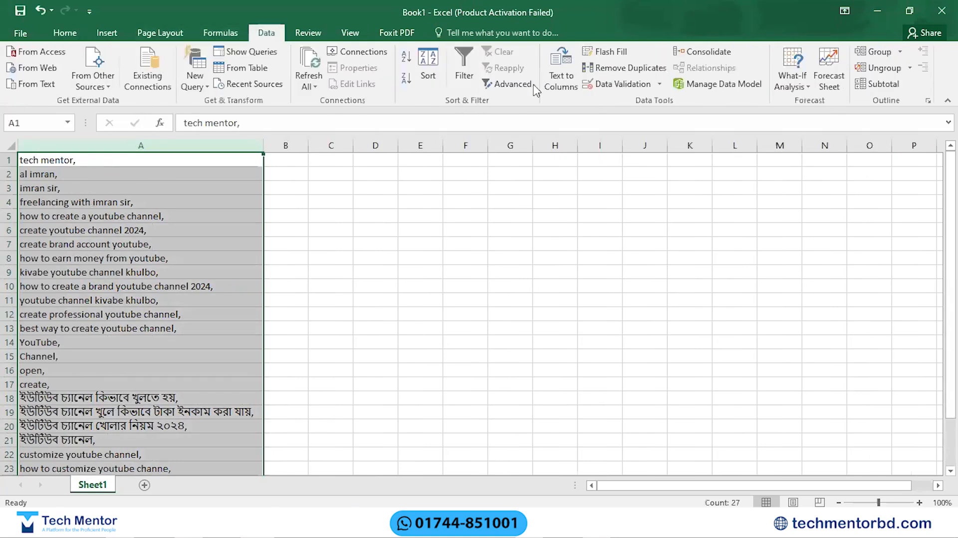
{"action": "left_click", "coordinate": [644, 69]}
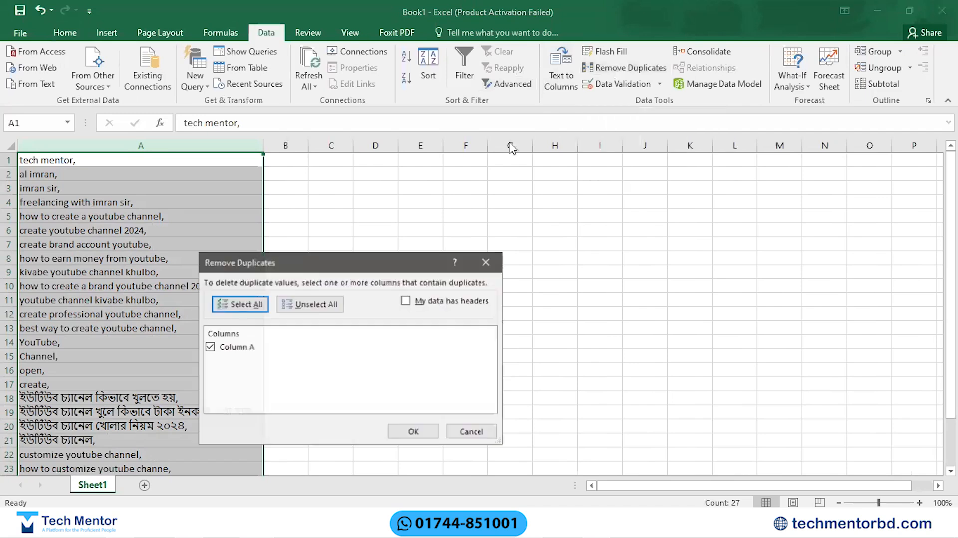
{"action": "left_click", "coordinate": [413, 431]}
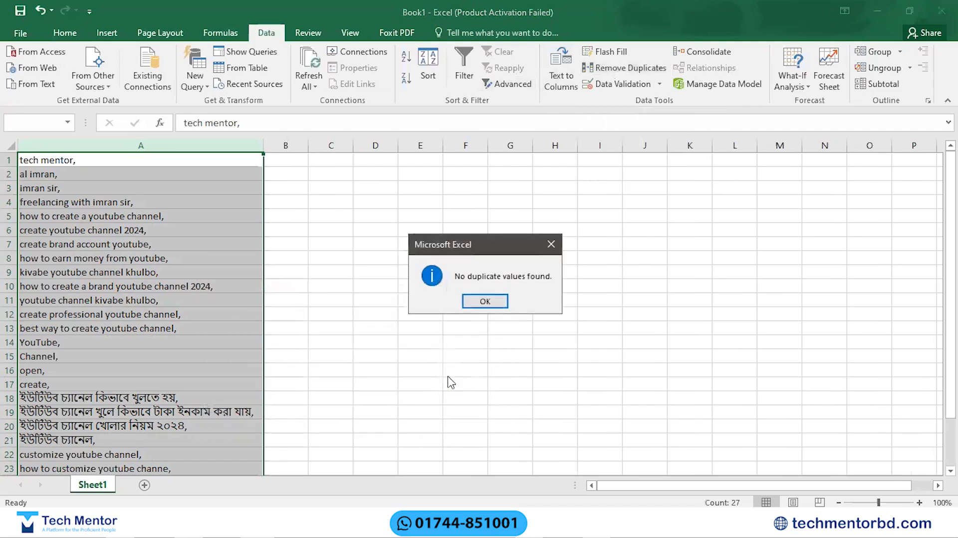
{"action": "left_click", "coordinate": [483, 301]}
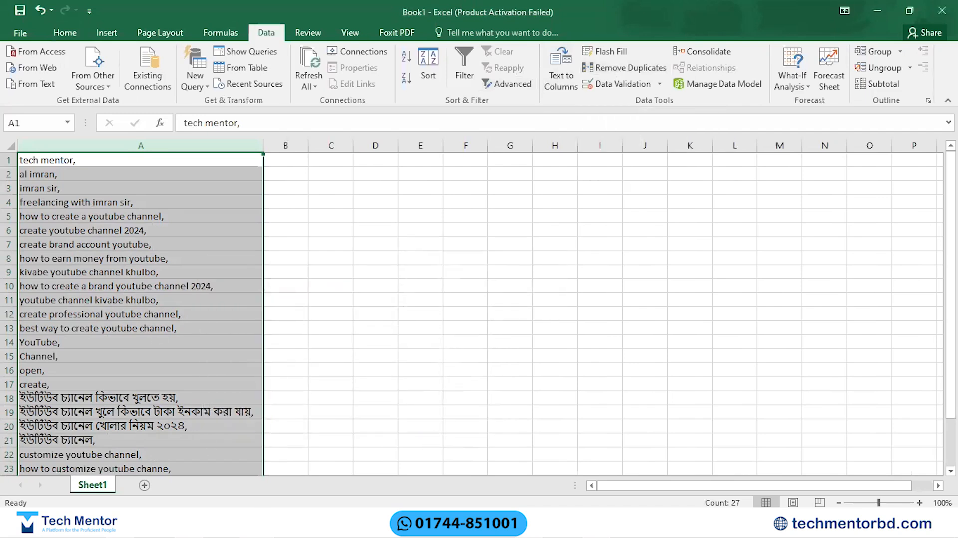
Copy the tag "how to create a brand youtube channel 2024" from Notepad and rename the "Youtube Channel Create & Customization" video file with it
{"action": "key", "text": "ctrl+a"}
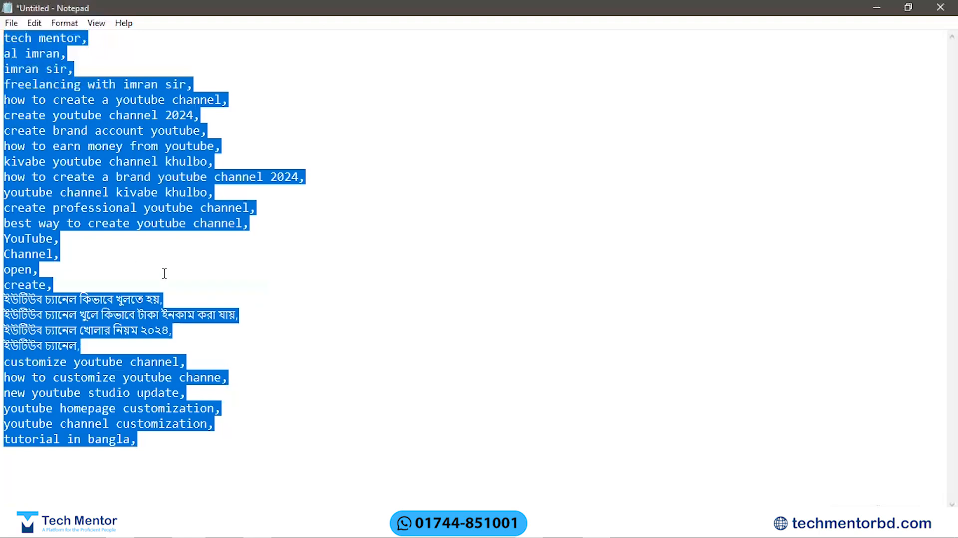
{"action": "left_click", "coordinate": [164, 272]}
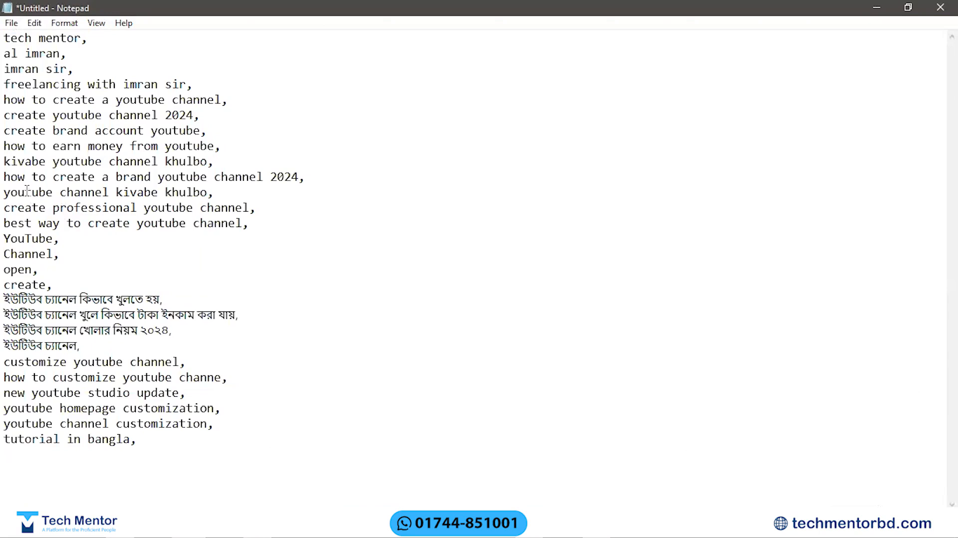
{"action": "left_click_drag", "start_coordinate": [300, 176], "coordinate": [6, 176]}
{"action": "key", "text": "ctrl+c"}
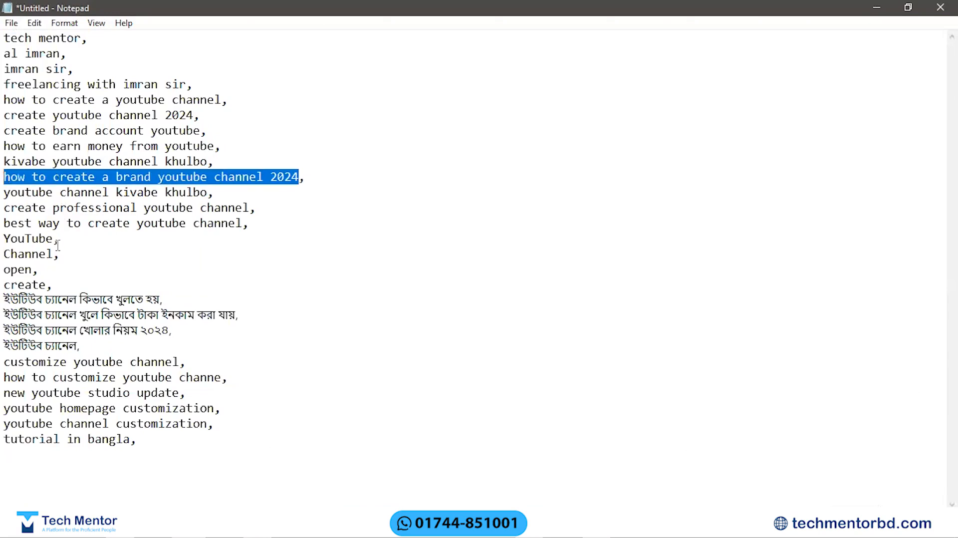
{"action": "key", "text": "alt+Tab"}
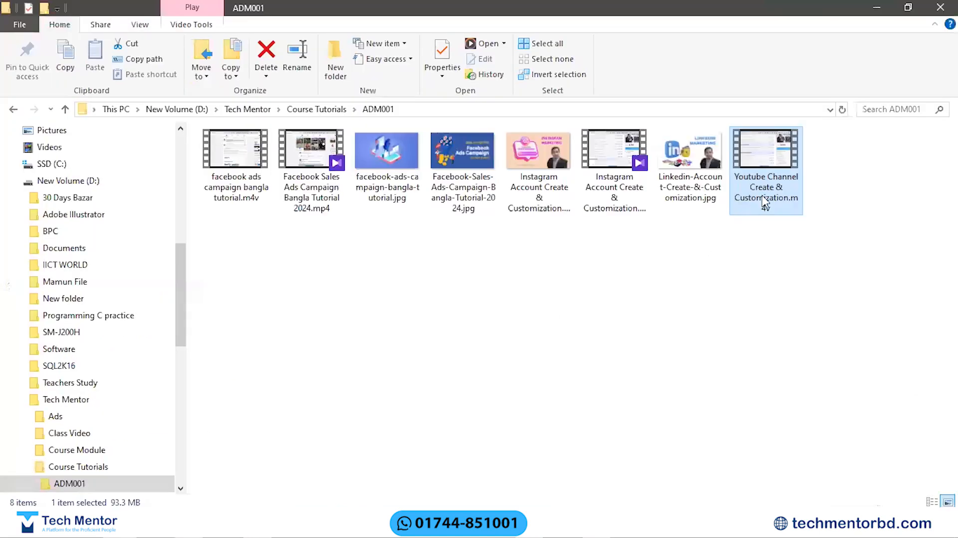
{"action": "key", "text": "F2"}
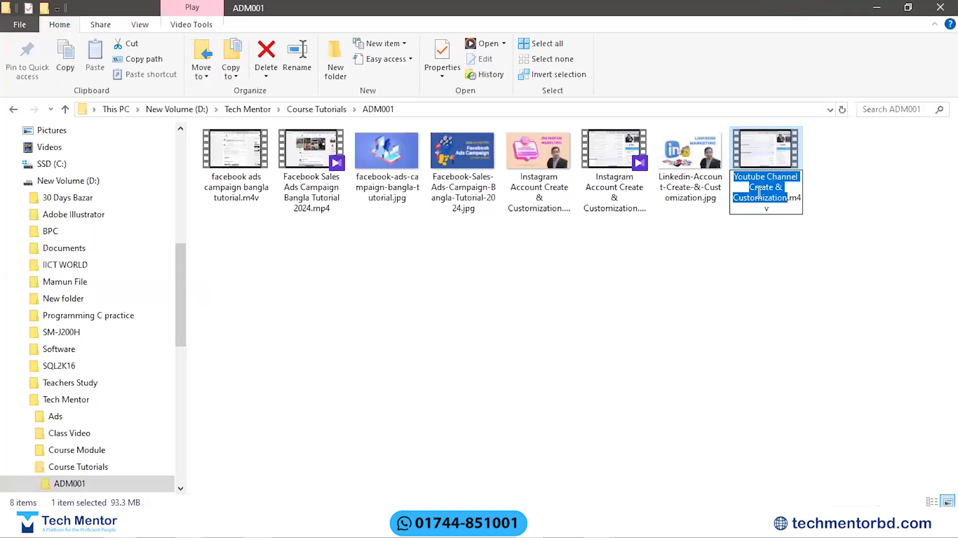
{"action": "key", "text": "ctrl+v"}
{"action": "key", "text": "Return"}
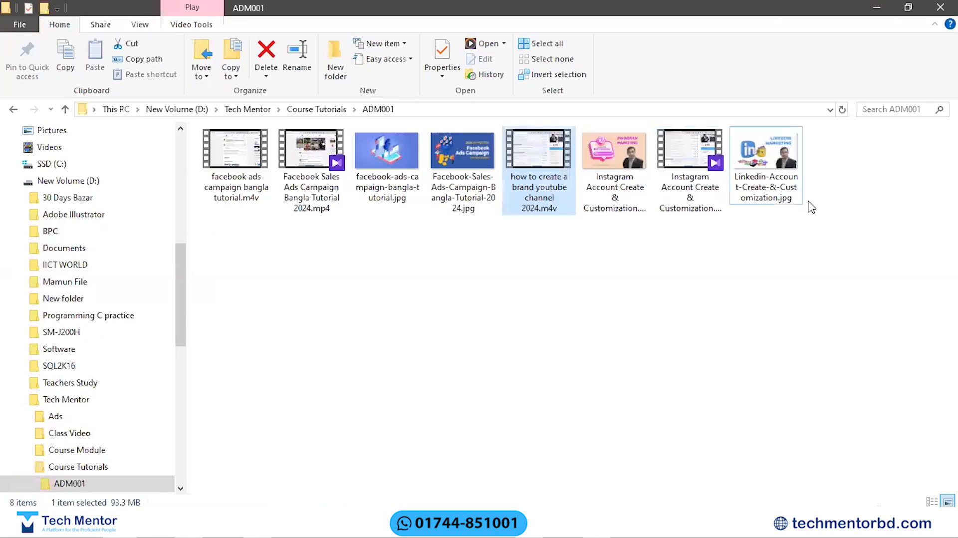
Open the renamed video's detailed properties and set its title to "how to create a brand youtube channel 2024"
{"action": "left_click", "coordinate": [811, 207]}
{"action": "left_click", "coordinate": [543, 177]}
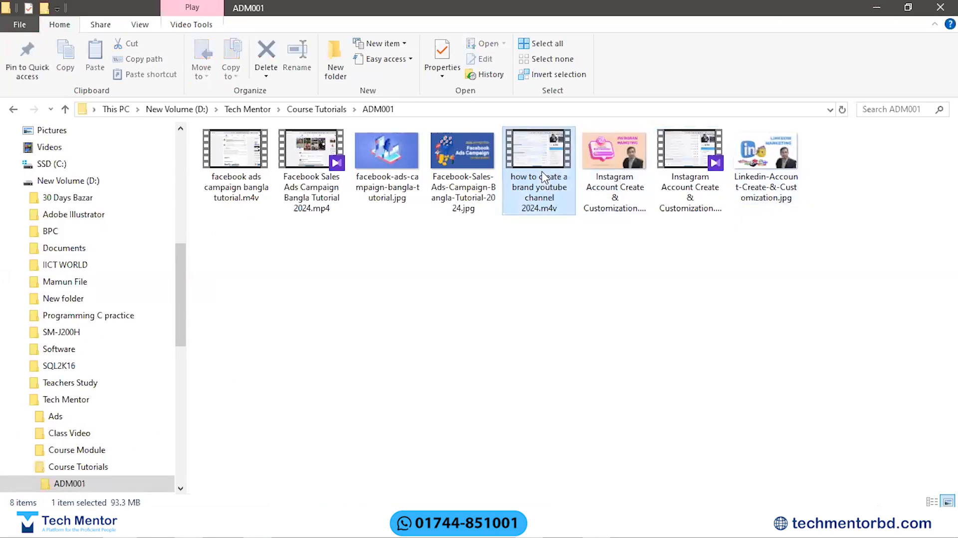
{"action": "right_click", "coordinate": [542, 161]}
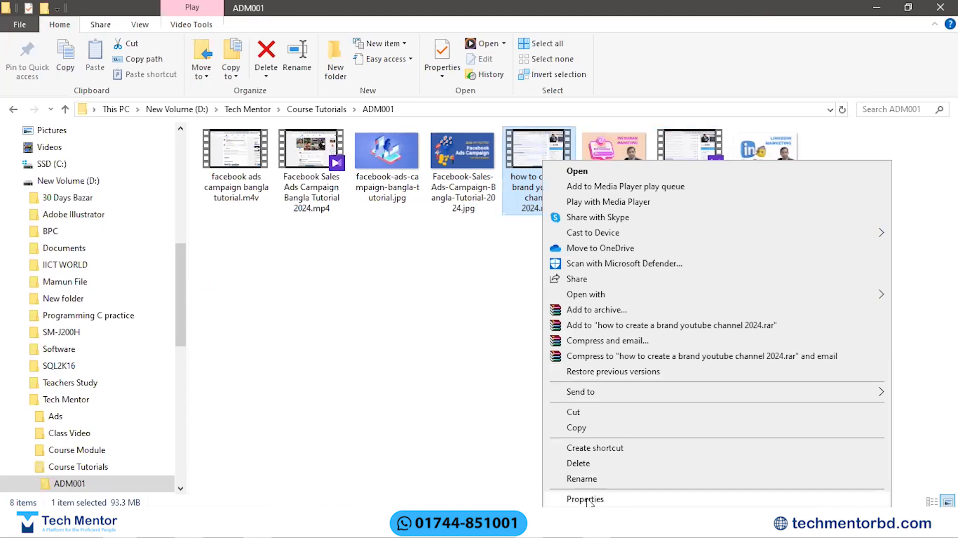
{"action": "left_click", "coordinate": [587, 500]}
{"action": "left_click", "coordinate": [639, 181]}
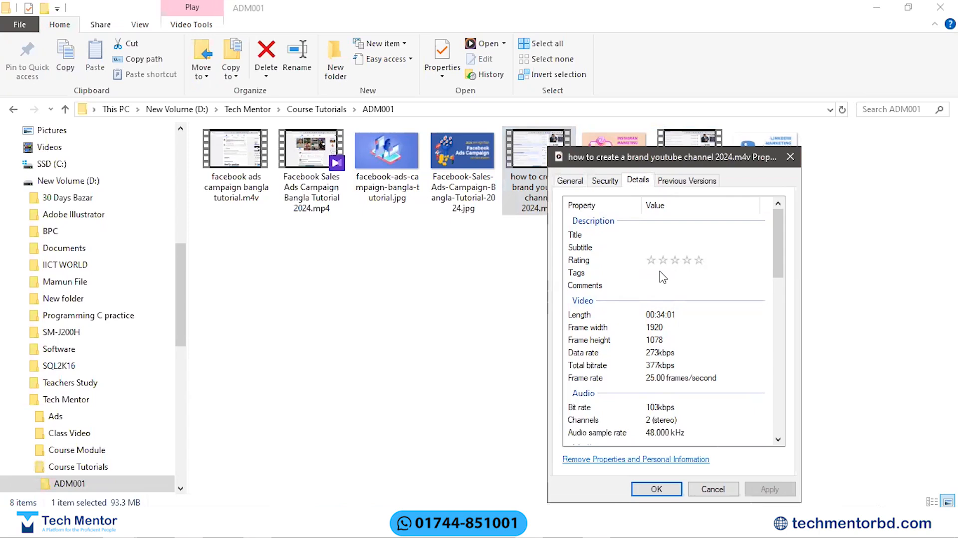
{"action": "left_click", "coordinate": [658, 235]}
{"action": "key", "text": "ctrl+v"}
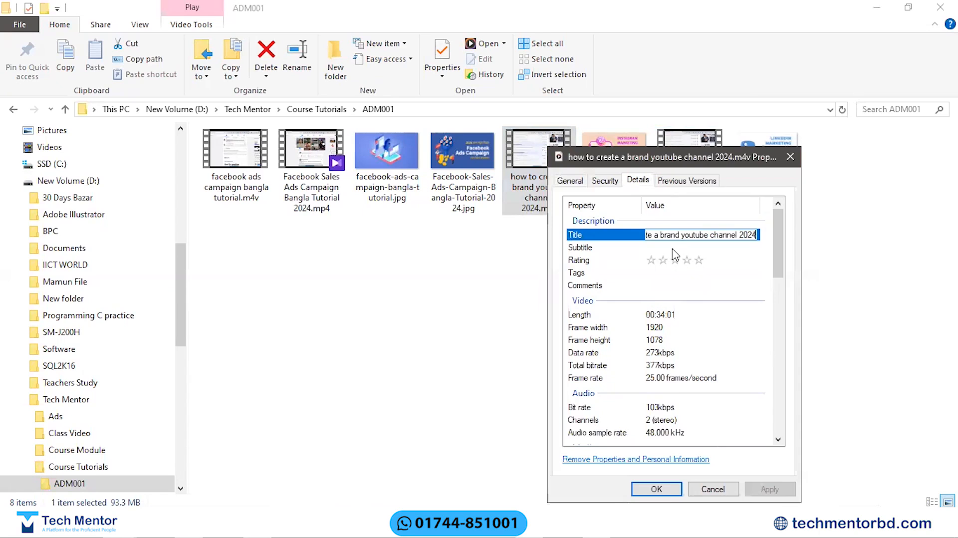
Set the video's subtitle to the same text as its title and give it a five-star rating
{"action": "left_click", "coordinate": [669, 247]}
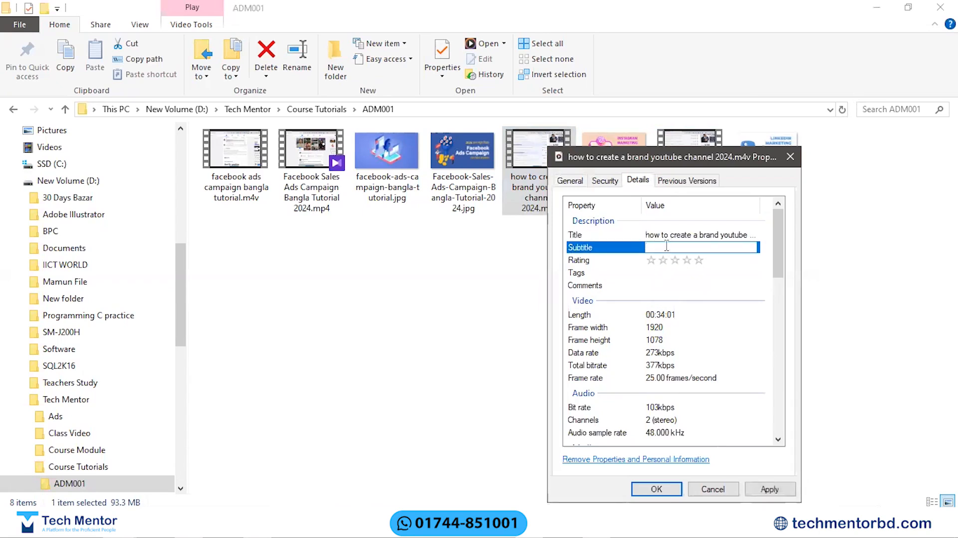
{"action": "key", "text": "ctrl+v"}
{"action": "left_click", "coordinate": [698, 260]}
Copy the complete tag list from Notepad into the Tags property of the video file
{"action": "left_click", "coordinate": [688, 273]}
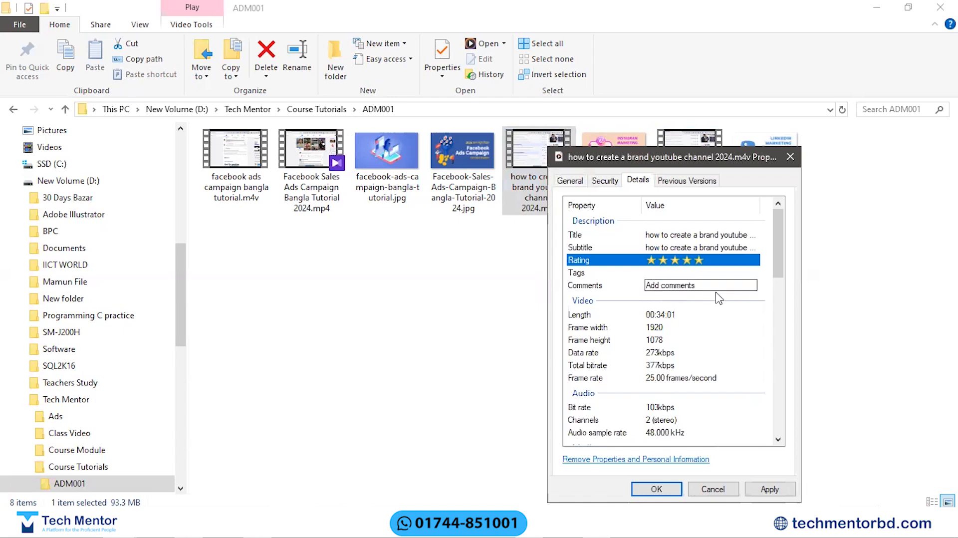
{"action": "left_click", "coordinate": [685, 272]}
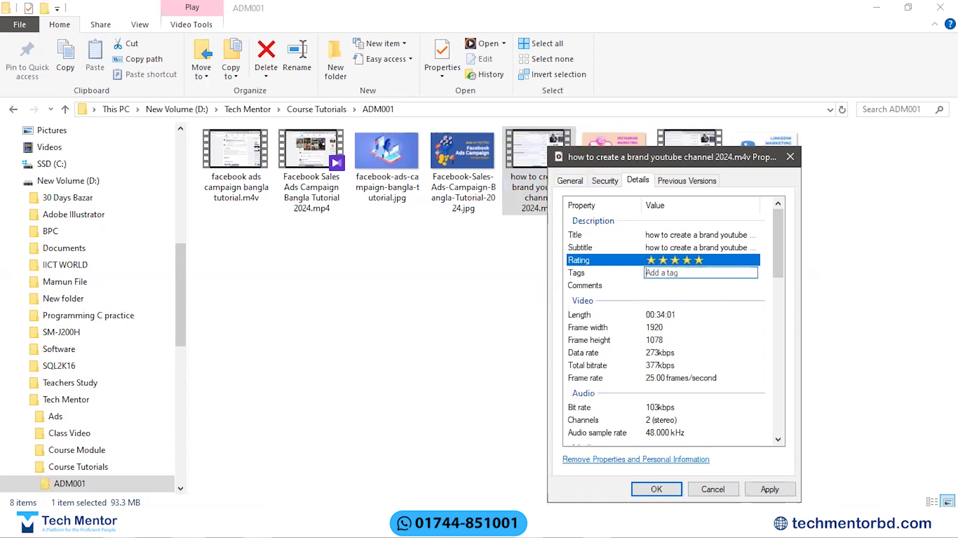
{"action": "left_click", "coordinate": [224, 523]}
{"action": "key", "text": "ctrl+a"}
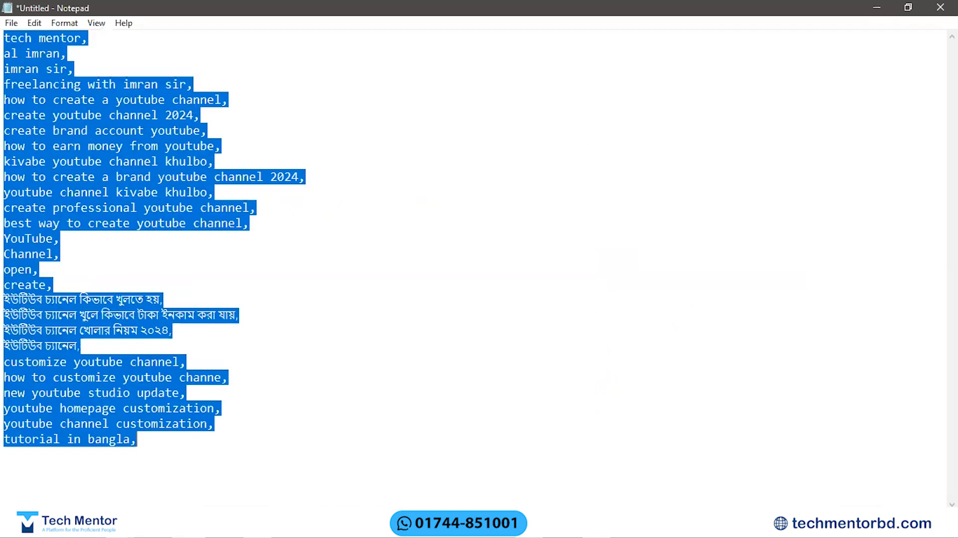
{"action": "key", "text": "alt+Tab"}
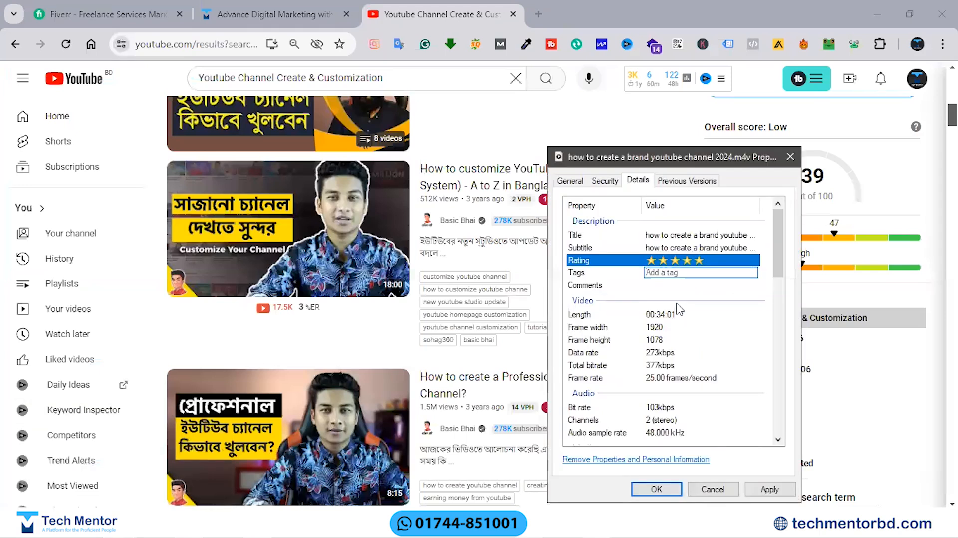
{"action": "key", "text": "ctrl+v"}
Paste the same tag list into the video's Comments property and save the file properties
{"action": "left_click", "coordinate": [664, 286]}
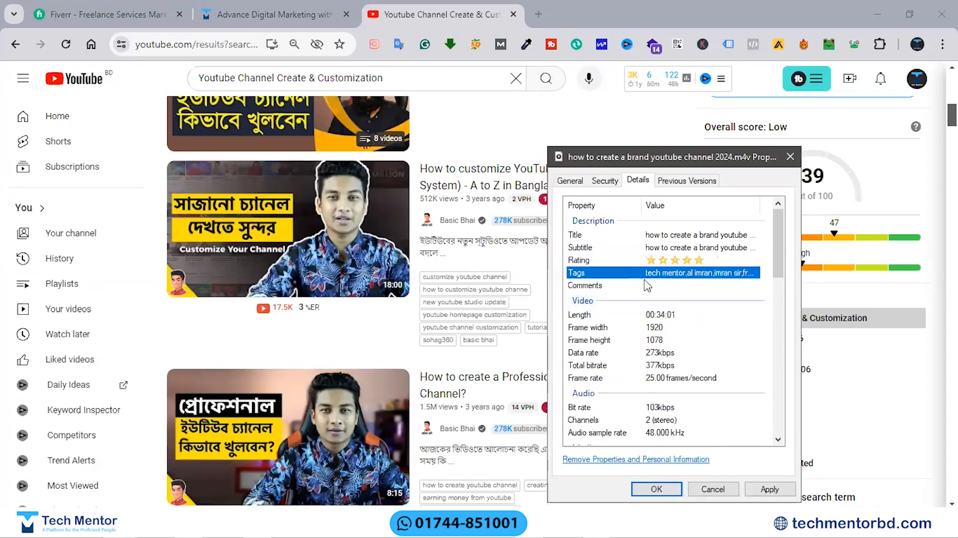
{"action": "key", "text": "ctrl+v"}
{"action": "left_click", "coordinate": [627, 284]}
{"action": "left_click", "coordinate": [680, 287]}
{"action": "scroll", "coordinate": [680, 290], "scroll_direction": "down", "scroll_amount": 2}
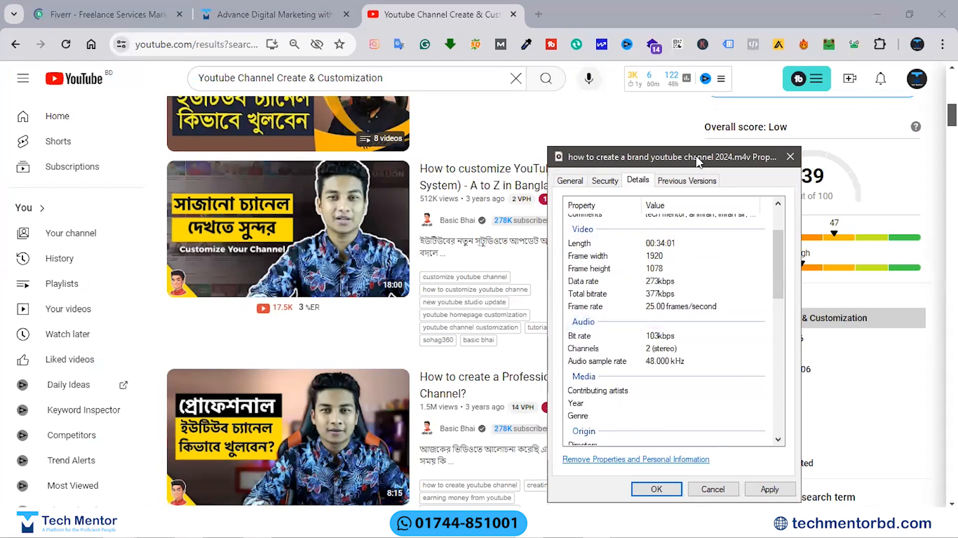
{"action": "left_click_drag", "start_coordinate": [697, 161], "coordinate": [620, 103]}
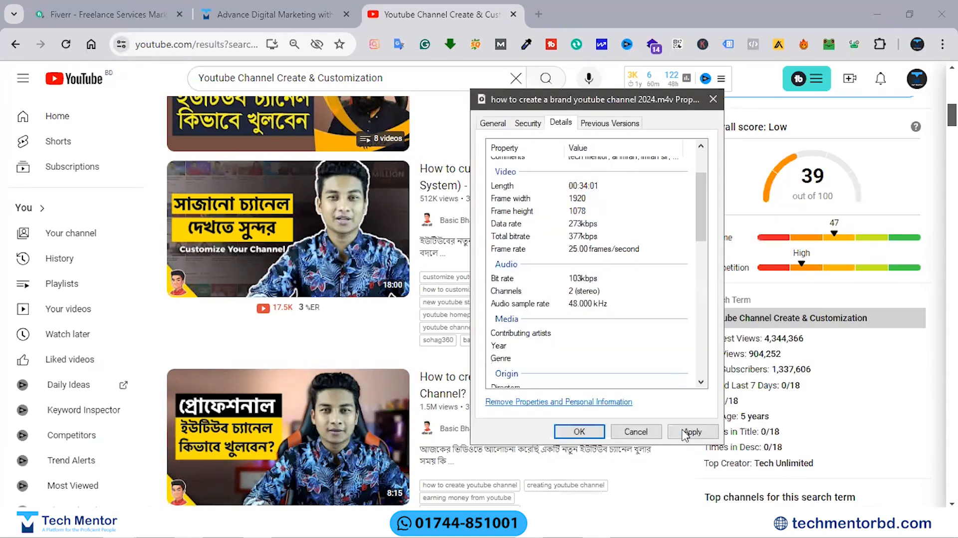
{"action": "left_click", "coordinate": [592, 434]}
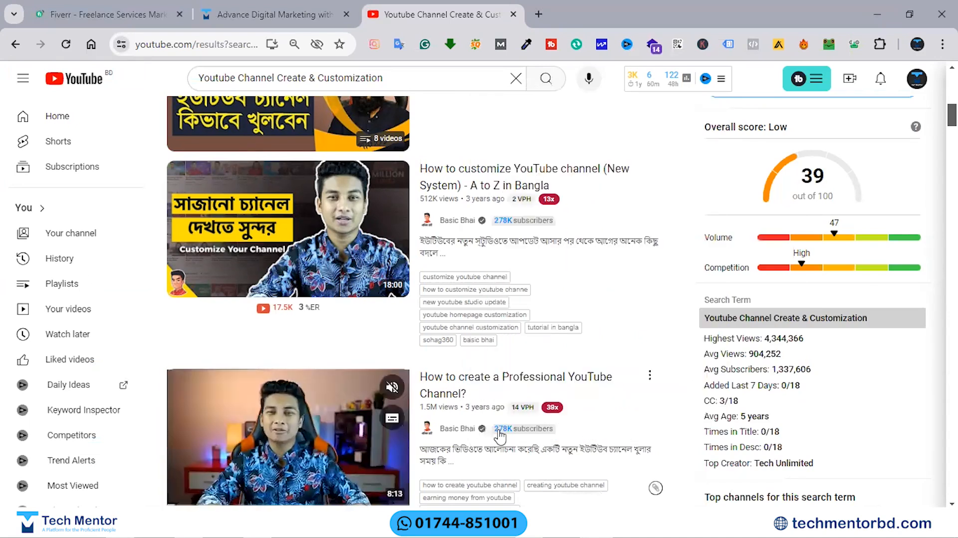
Switch to File Explorer and reopen the video's detailed properties to check the saved metadata, closing them after the check
{"action": "left_click", "coordinate": [143, 522]}
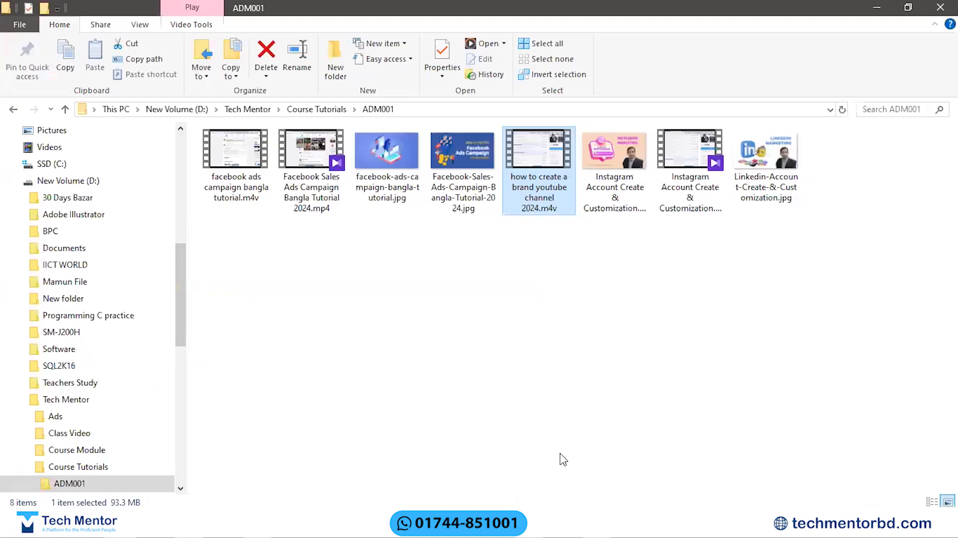
{"action": "key", "text": "shift+F10"}
{"action": "left_click", "coordinate": [563, 499]}
{"action": "left_click", "coordinate": [619, 181]}
{"action": "left_click", "coordinate": [767, 157]}
Switch to Illustrator and preview the All Courses, Facebook Cover Photo (TM) and FB Cover files in the Tech Mentor Design folder
{"action": "left_click", "coordinate": [558, 274]}
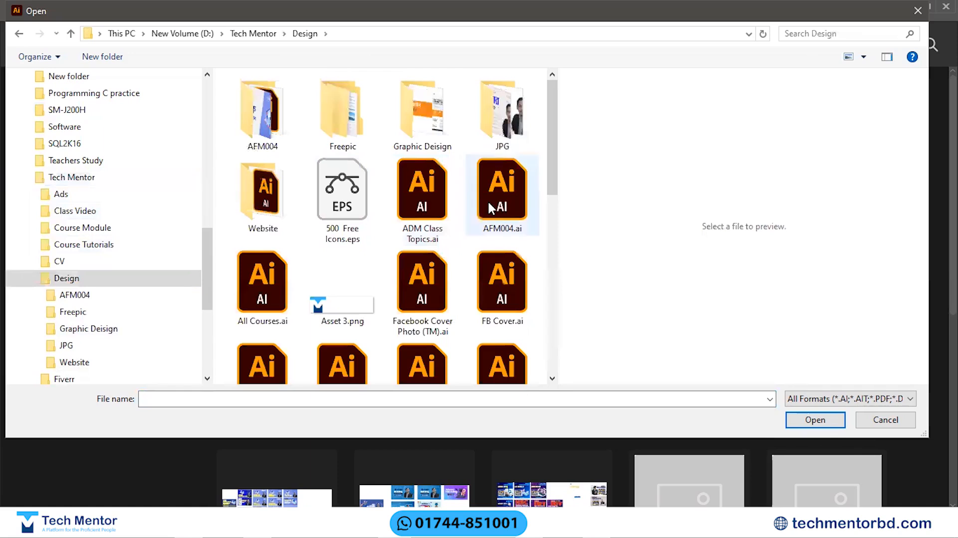
{"action": "left_click", "coordinate": [250, 286]}
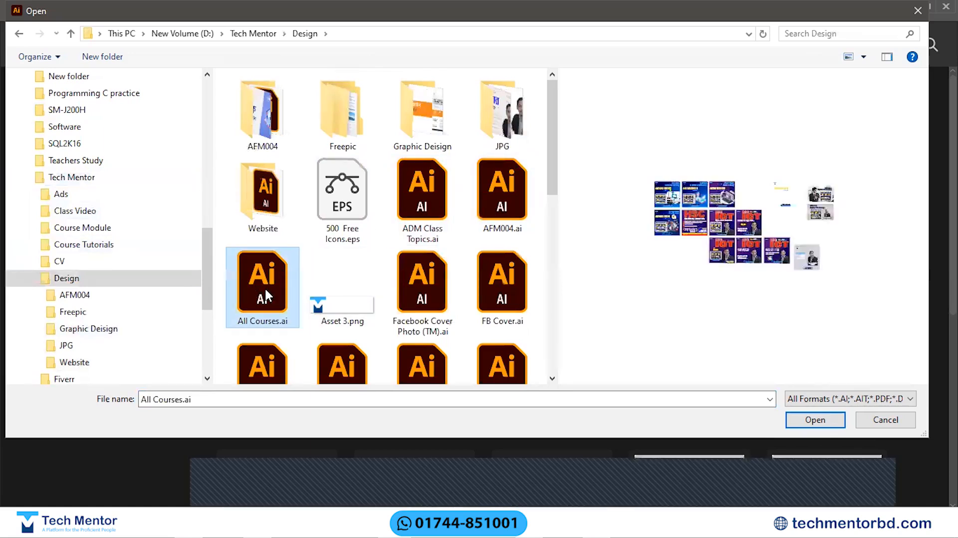
{"action": "left_click", "coordinate": [419, 277]}
{"action": "left_click", "coordinate": [499, 280]}
{"action": "scroll", "coordinate": [496, 286], "scroll_direction": "down", "scroll_amount": 3}
{"action": "scroll", "coordinate": [497, 289], "scroll_direction": "down", "scroll_amount": 4}
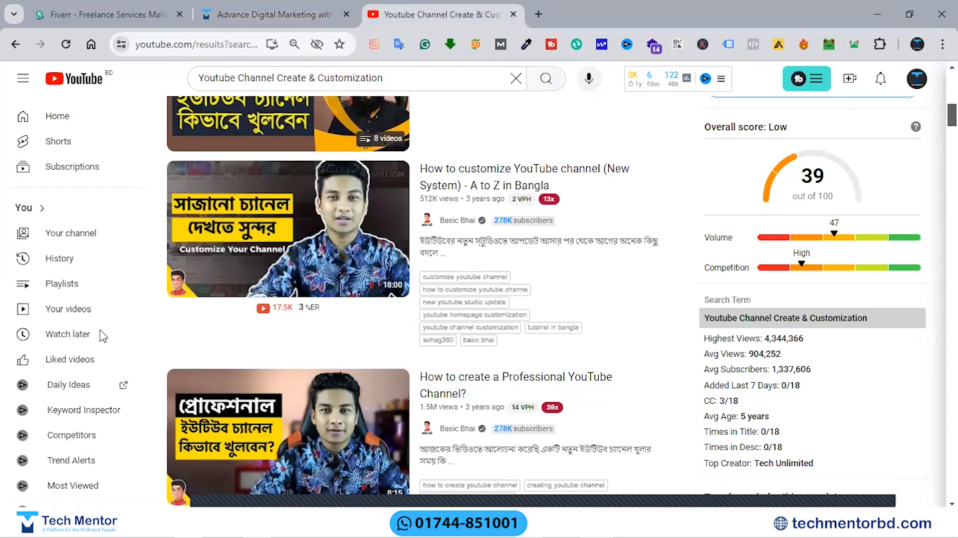
Switch to YouTube in the browser, start a video upload for the Tech Mentor channel and open the file selection
{"action": "left_click", "coordinate": [850, 80]}
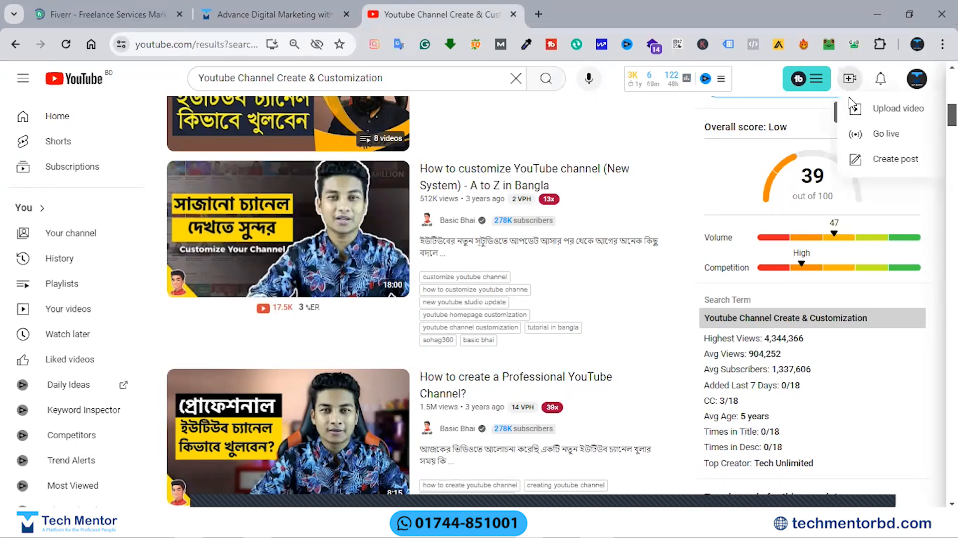
{"action": "left_click", "coordinate": [892, 117]}
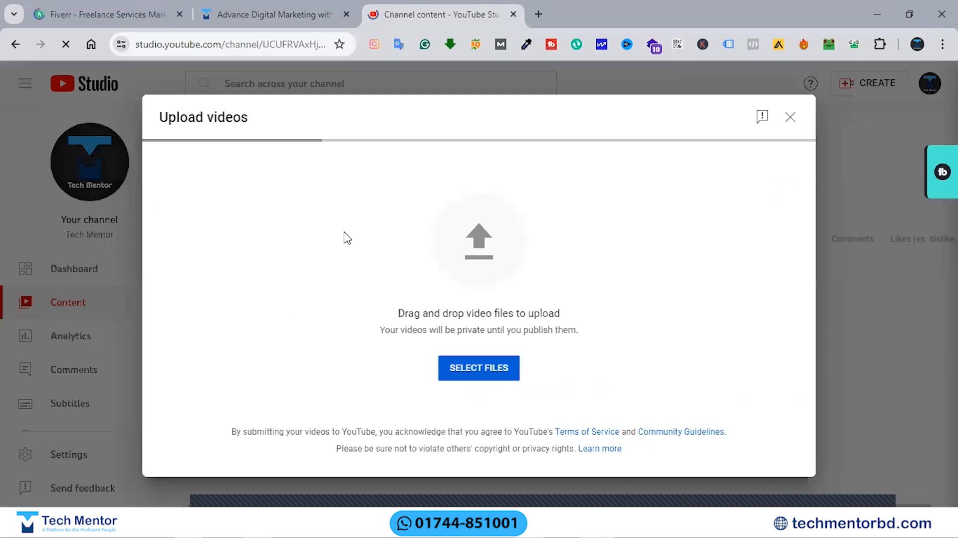
{"action": "left_click", "coordinate": [481, 373]}
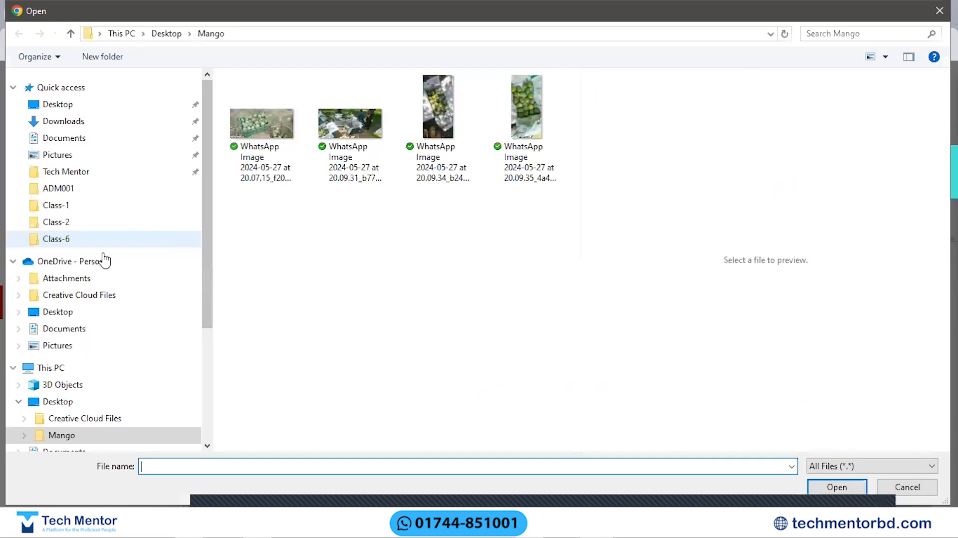
Upload "how to create a brand youtube channel 2024.m4v" from D:\Tech Mentor\Course Tutorials\ADM001 and dismiss the TubeBuddy upgrade offer
{"action": "scroll", "coordinate": [73, 304], "scroll_direction": "down", "scroll_amount": 1}
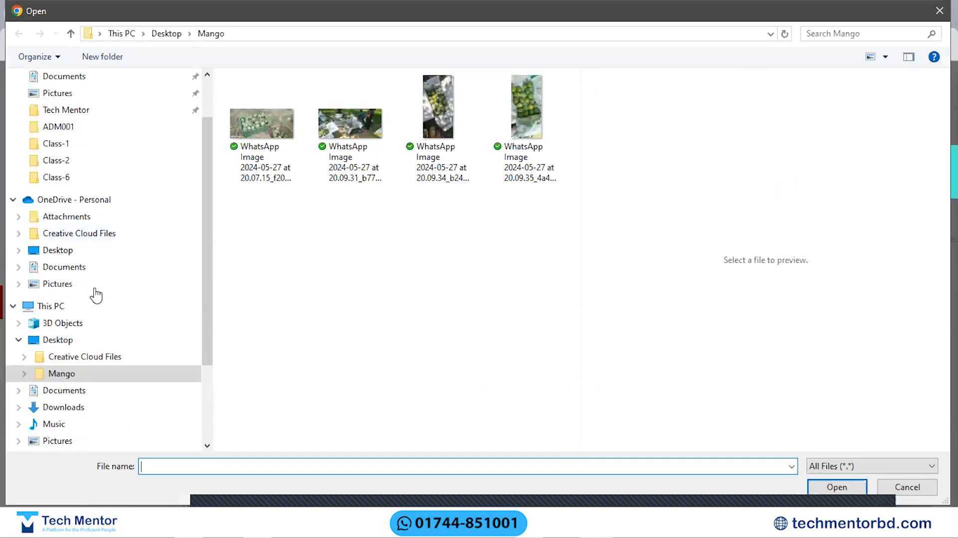
{"action": "scroll", "coordinate": [95, 294], "scroll_direction": "down", "scroll_amount": 2}
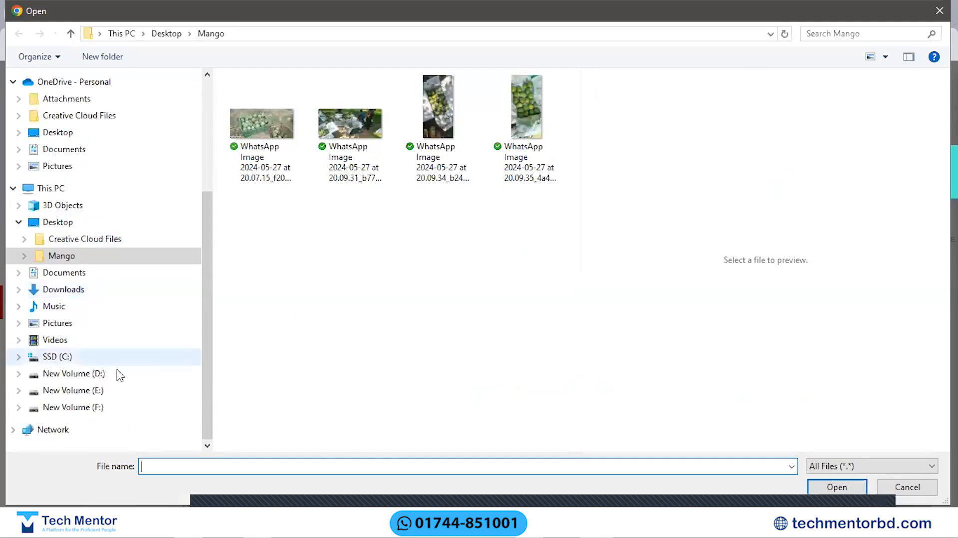
{"action": "left_click", "coordinate": [100, 374]}
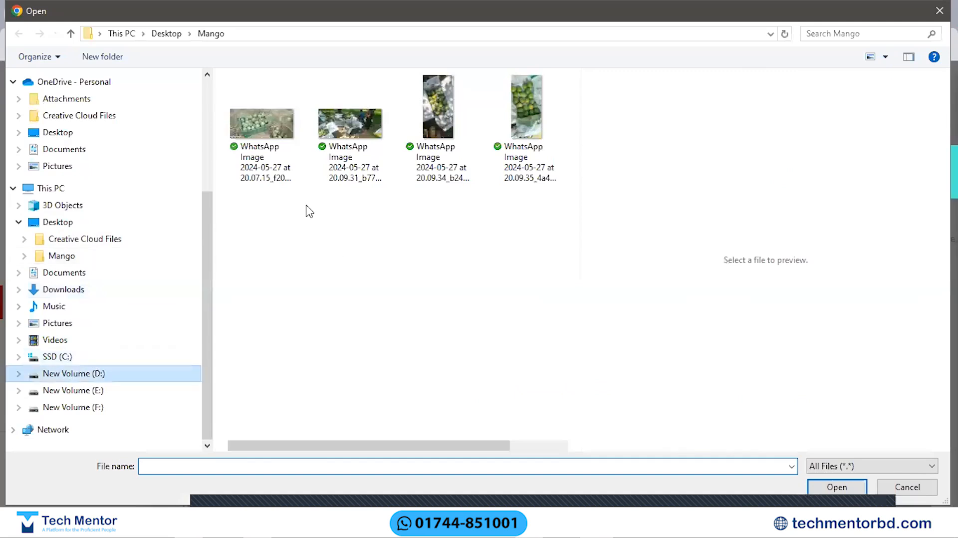
{"action": "double_click", "coordinate": [283, 276]}
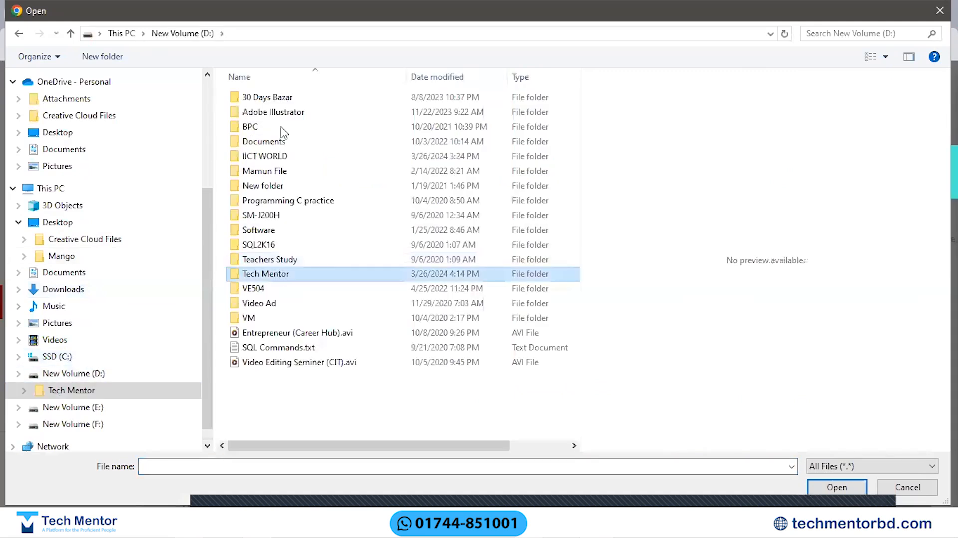
{"action": "double_click", "coordinate": [252, 135]}
{"action": "left_click", "coordinate": [71, 34]}
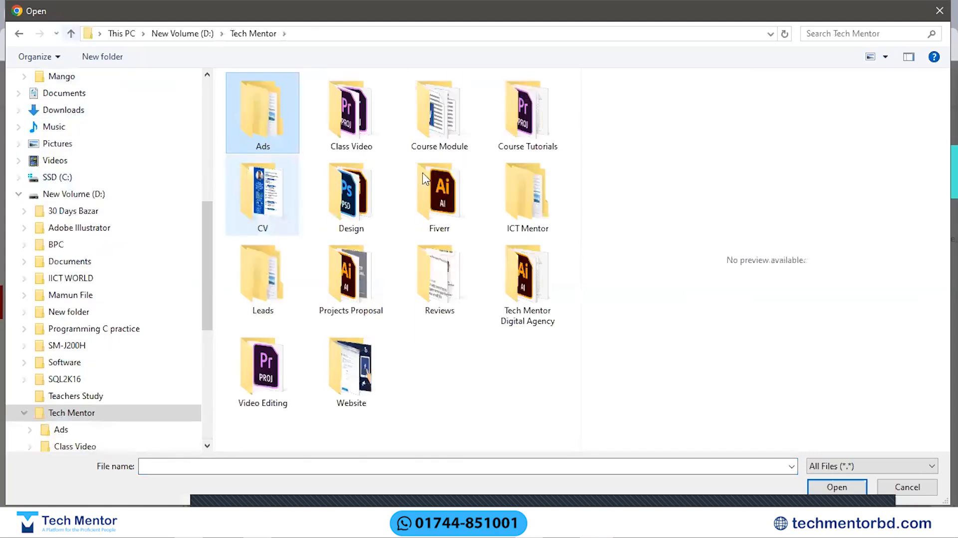
{"action": "double_click", "coordinate": [516, 134]}
{"action": "double_click", "coordinate": [287, 98]}
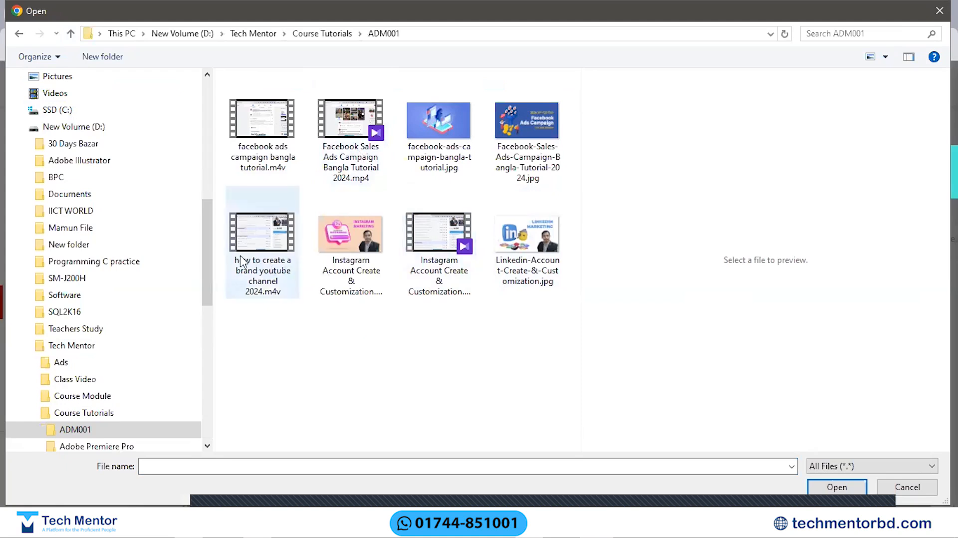
{"action": "left_click", "coordinate": [279, 262]}
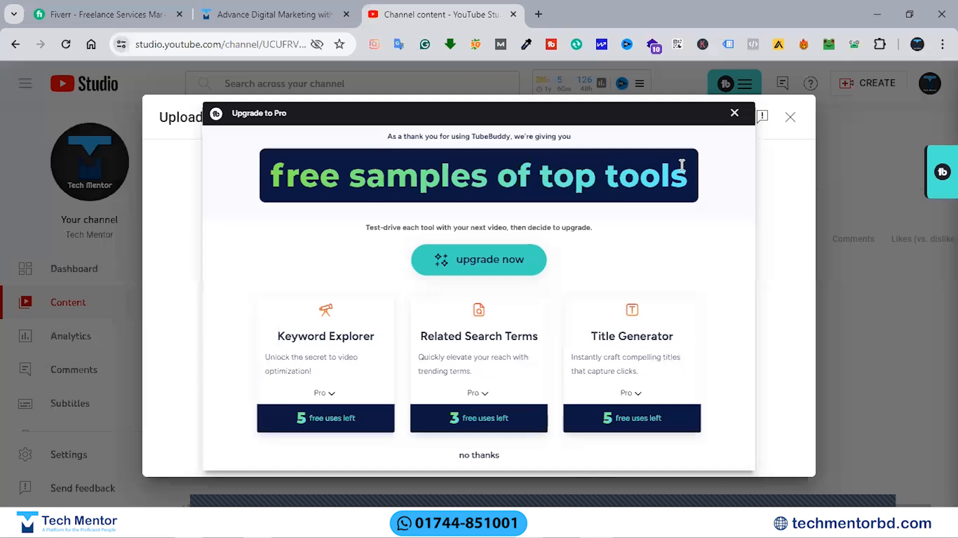
{"action": "left_click", "coordinate": [733, 114]}
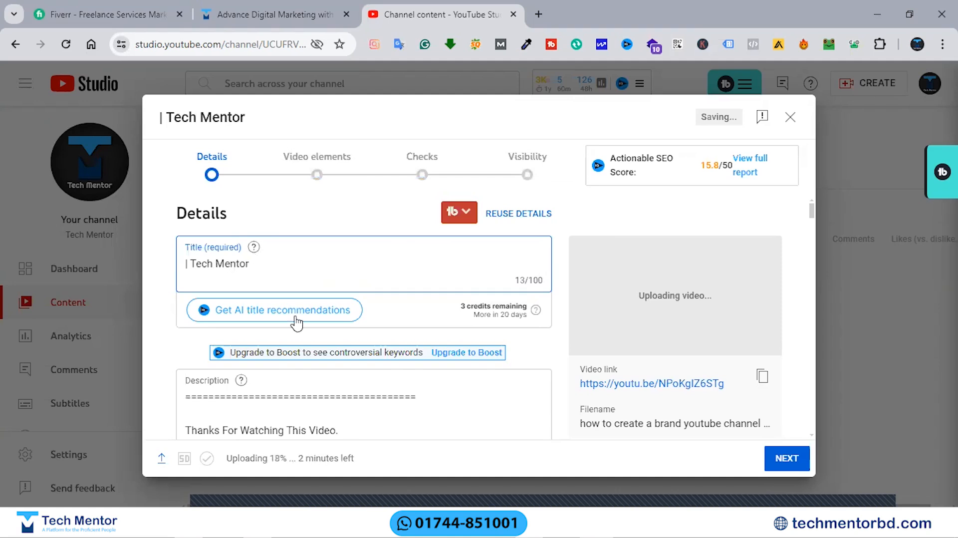
Copy "how to create a brand youtube channel 2024" from the Notepad tag list into the video title before "| Tech Mentor"
{"action": "scroll", "coordinate": [228, 289], "scroll_direction": "down", "scroll_amount": 3}
{"action": "scroll", "coordinate": [249, 283], "scroll_direction": "down", "scroll_amount": 3}
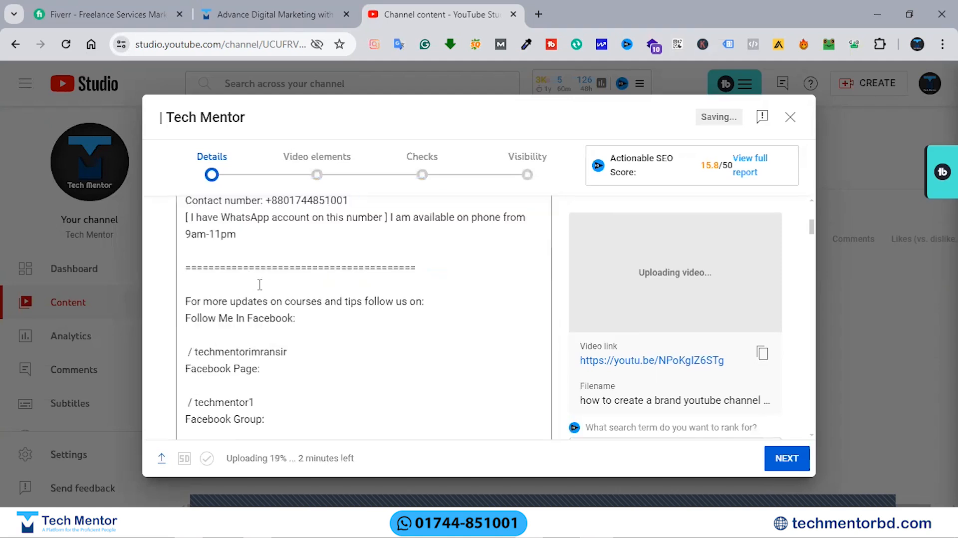
{"action": "scroll", "coordinate": [277, 316], "scroll_direction": "down", "scroll_amount": 3}
{"action": "scroll", "coordinate": [278, 316], "scroll_direction": "up", "scroll_amount": 10}
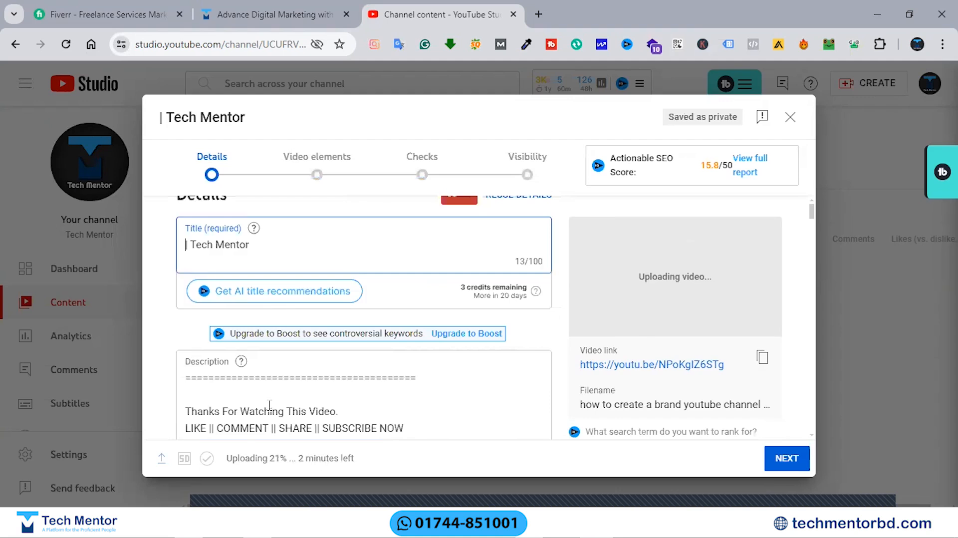
{"action": "scroll", "coordinate": [238, 272], "scroll_direction": "up", "scroll_amount": 1}
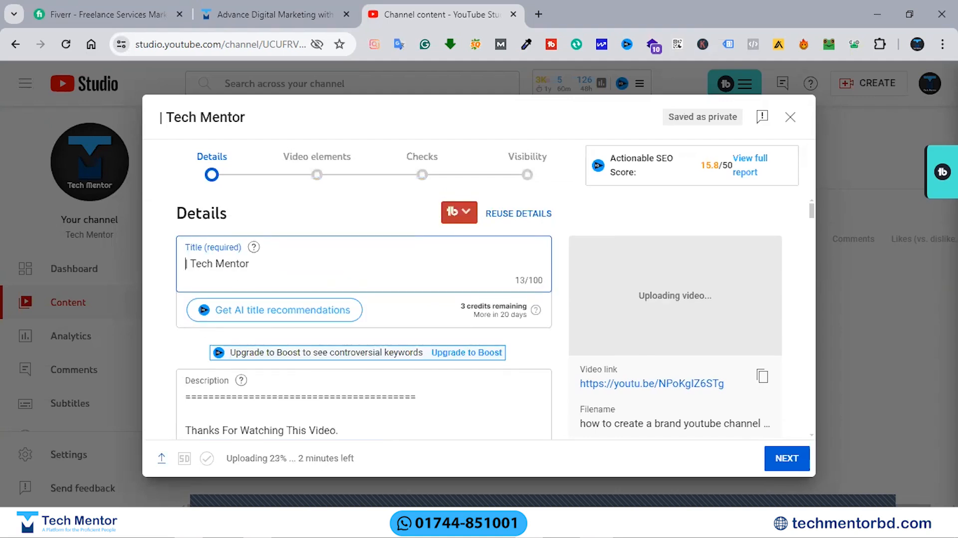
{"action": "key", "text": "alt+Tab"}
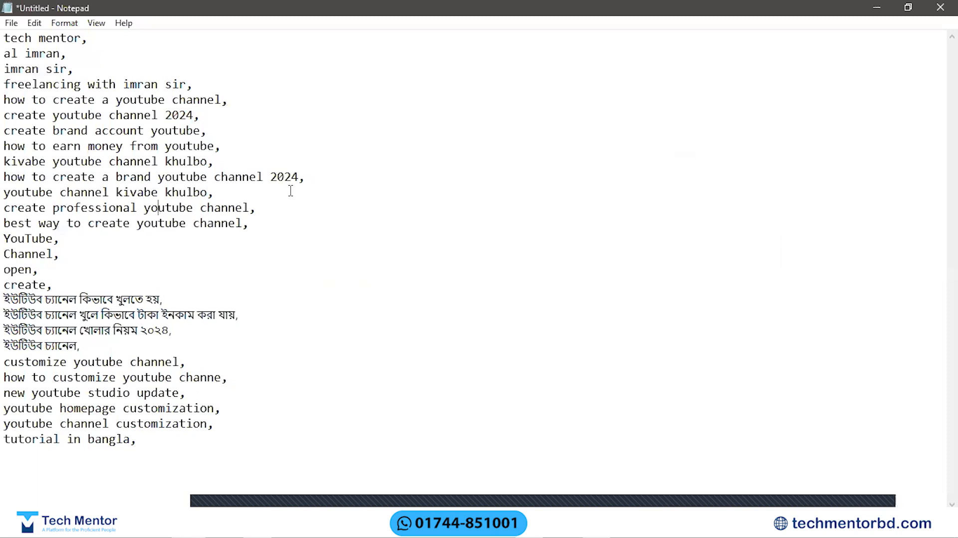
{"action": "left_click_drag", "start_coordinate": [299, 177], "coordinate": [5, 177]}
{"action": "key", "text": "ctrl+c"}
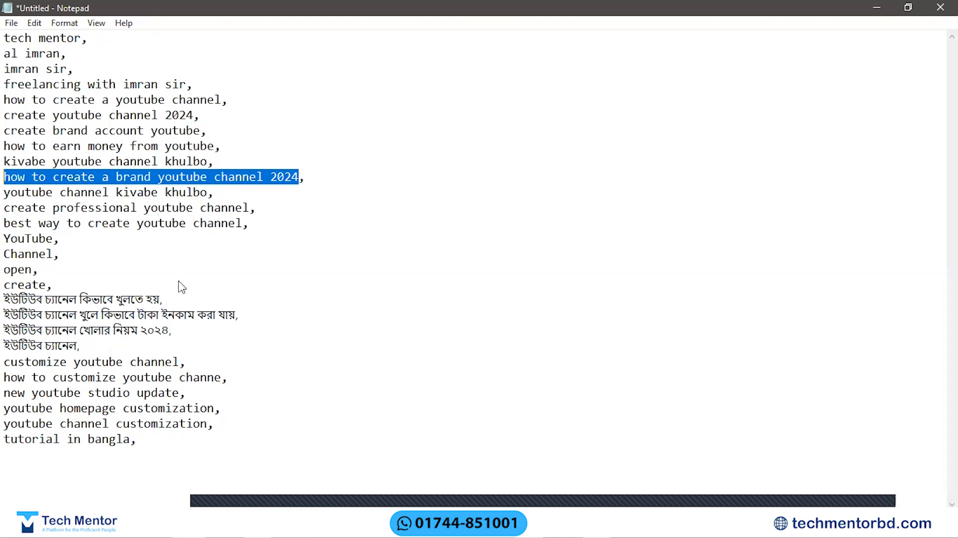
{"action": "key", "text": "alt+Tab"}
{"action": "key", "text": "ctrl+v"}
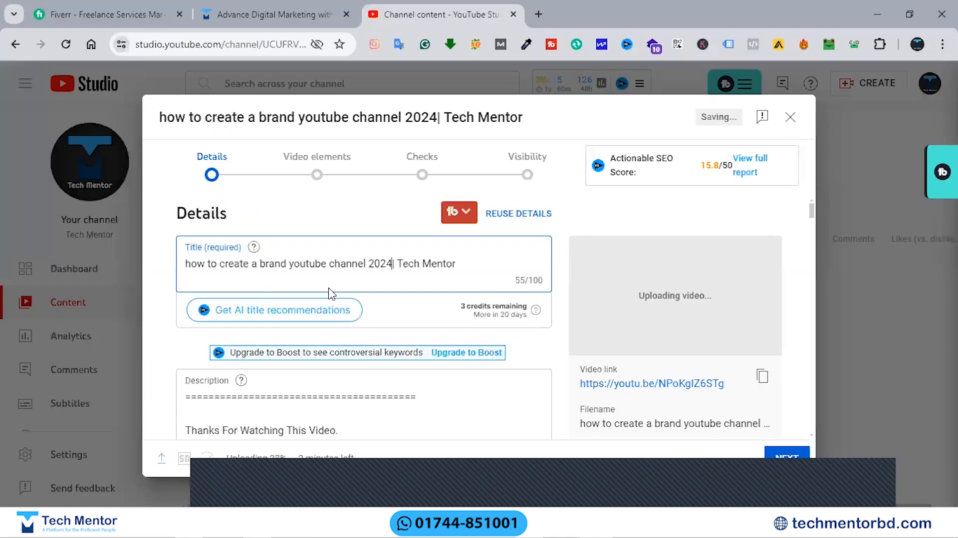
Capitalise the title's main words so it reads "How to Create a Brand Youtube Channel 2024 | Tech Mentor"
{"action": "left_click", "coordinate": [185, 269]}
{"action": "key", "text": "Delete"}
{"action": "type", "text": "H"}
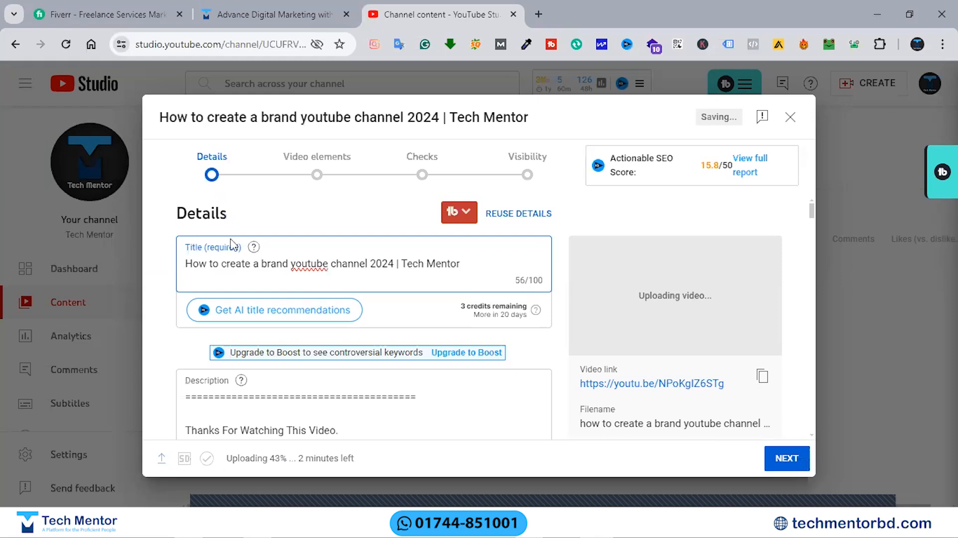
{"action": "left_click_drag", "start_coordinate": [222, 262], "coordinate": [227, 263]}
{"action": "type", "text": "C"}
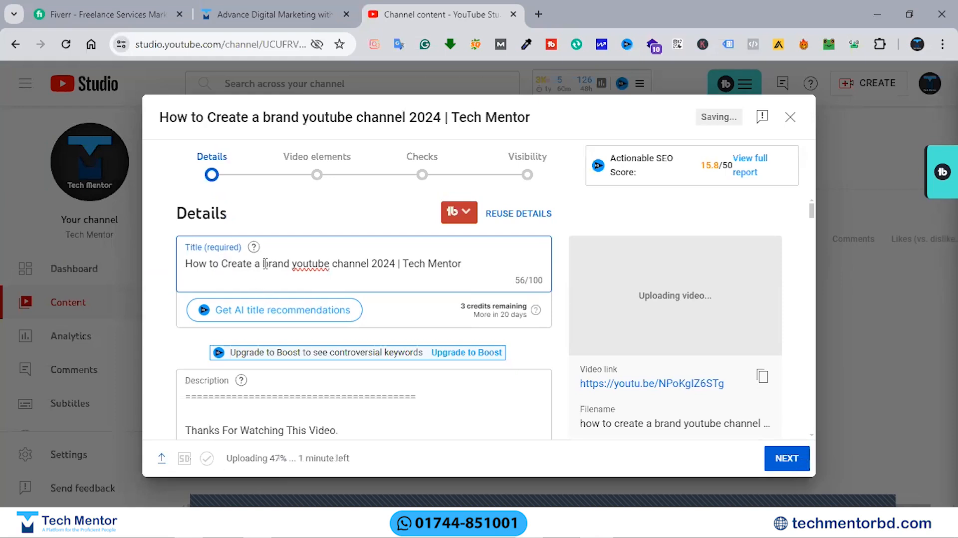
{"action": "left_click_drag", "start_coordinate": [266, 264], "coordinate": [296, 263]}
{"action": "type", "text": "B"}
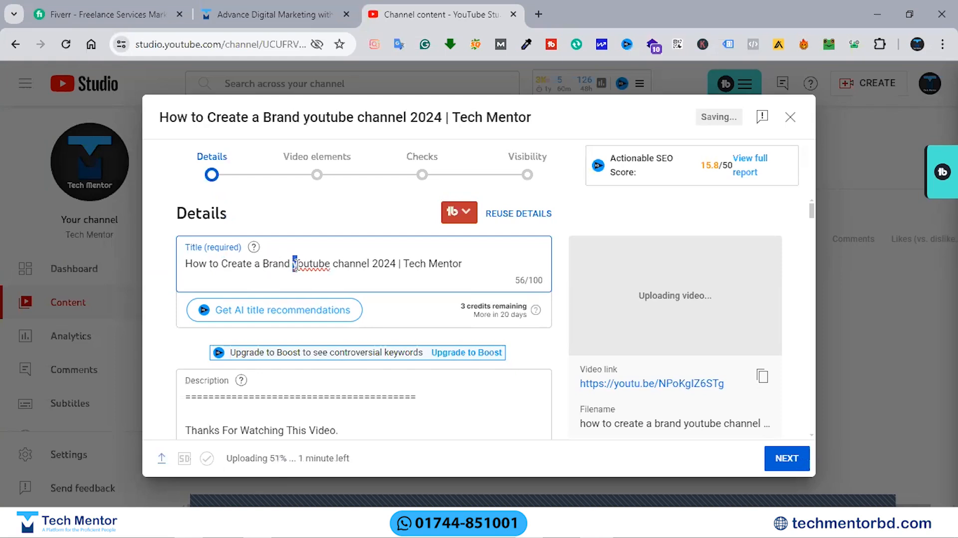
{"action": "type", "text": "Y"}
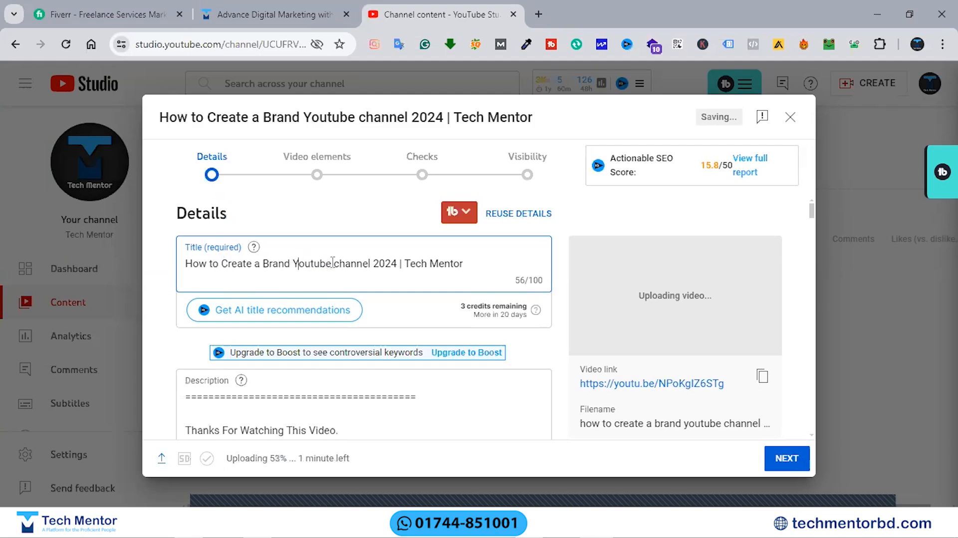
{"action": "left_click_drag", "start_coordinate": [340, 266], "coordinate": [337, 265]}
{"action": "type", "text": "C"}
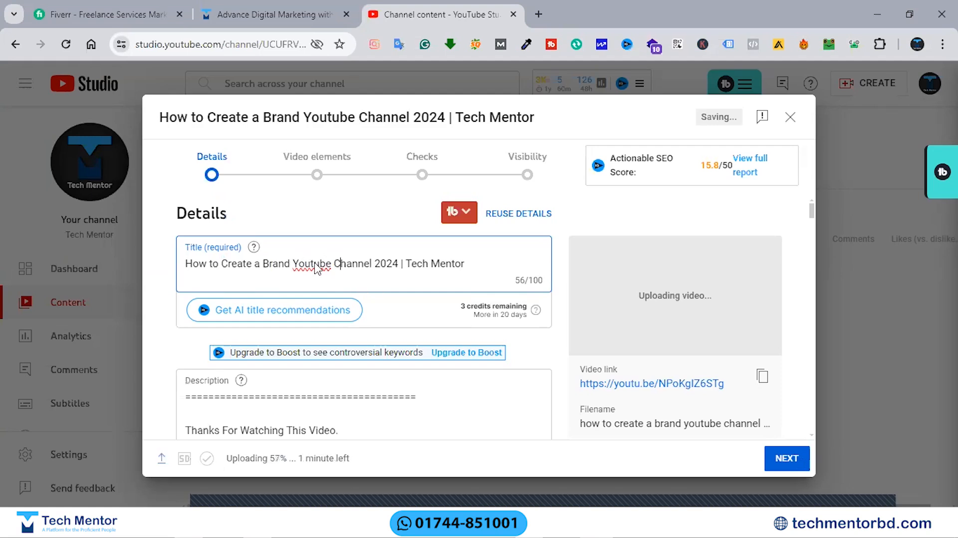
Correct "Youtube" to "YouTube" in the video title with the spelling suggestion
{"action": "double_click", "coordinate": [315, 264]}
{"action": "right_click", "coordinate": [314, 263]}
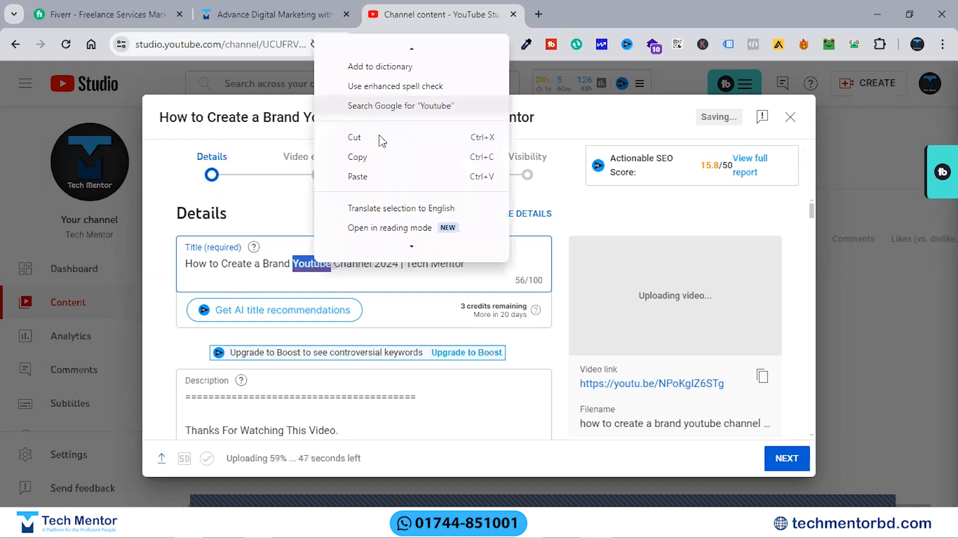
{"action": "left_click", "coordinate": [384, 48]}
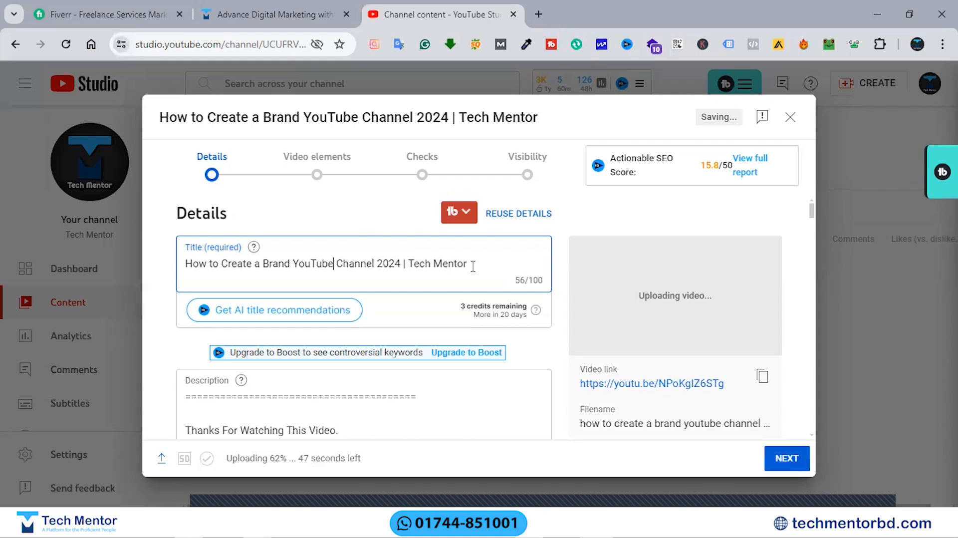
Copy the full video title onto a new first line of the description, above the separator
{"action": "triple_click", "coordinate": [176, 269]}
{"action": "key", "text": "ctrl+c"}
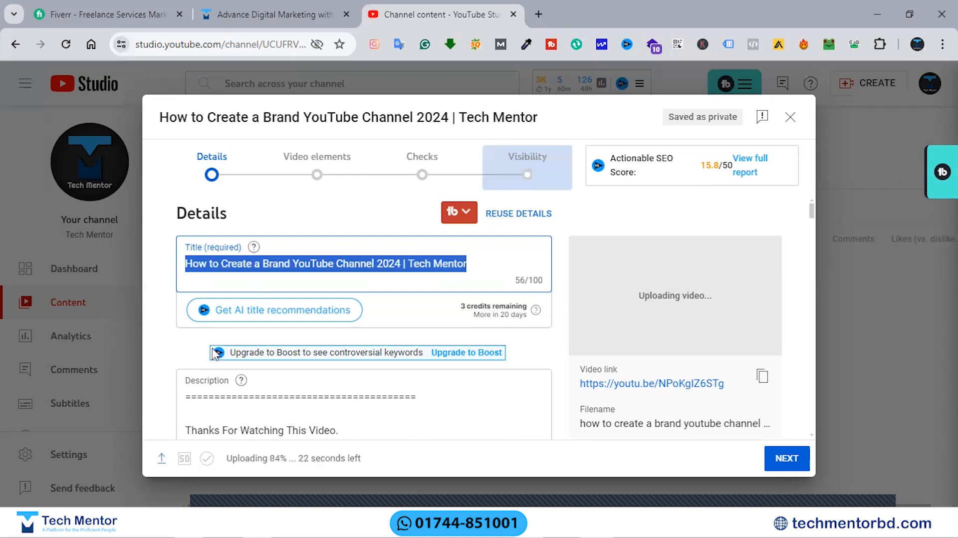
{"action": "scroll", "coordinate": [180, 299], "scroll_direction": "down", "scroll_amount": 3}
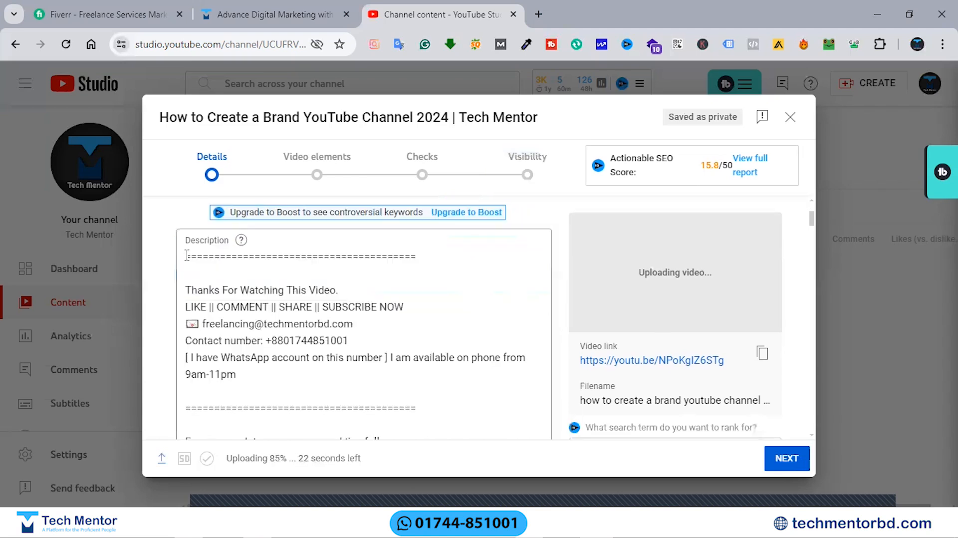
{"action": "left_click", "coordinate": [194, 262]}
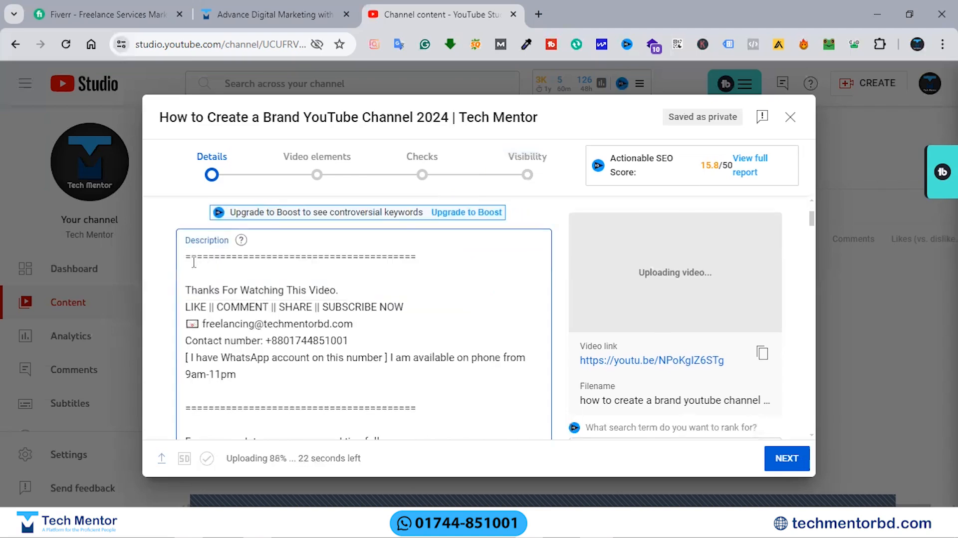
{"action": "key", "text": "Return"}
{"action": "left_click", "coordinate": [195, 258]}
{"action": "key", "text": "ctrl+v"}
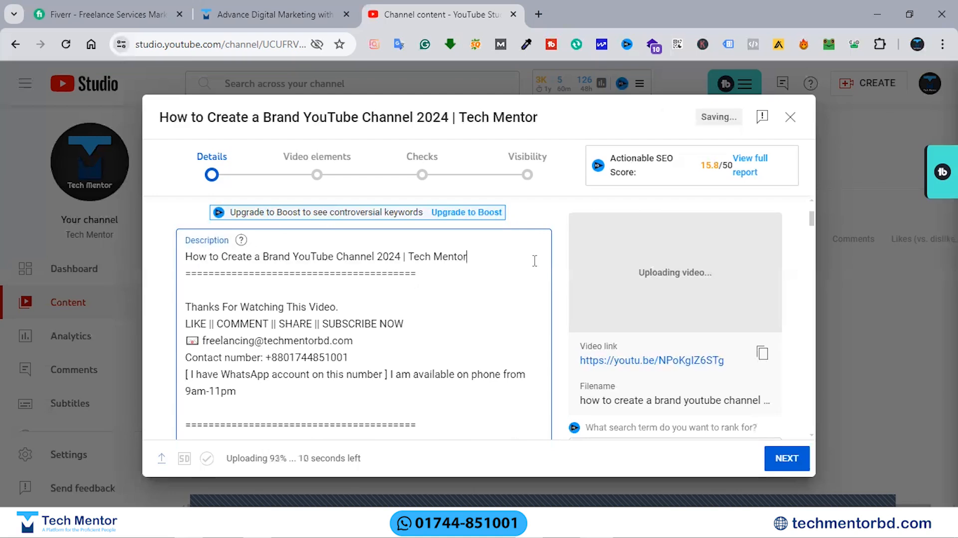
{"action": "left_click", "coordinate": [558, 244]}
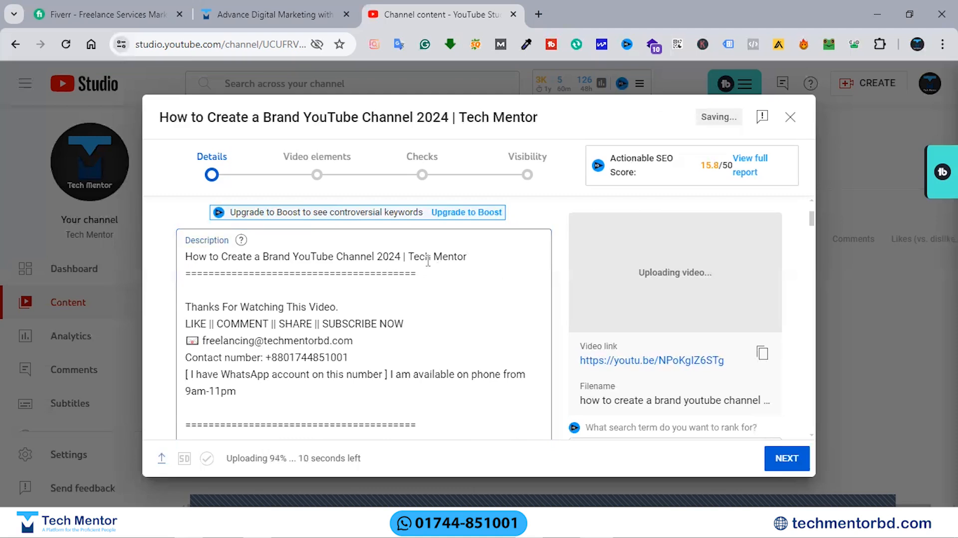
Review the rest of the description, from the contact details and social links down to the Keywords section
{"action": "scroll", "coordinate": [389, 254], "scroll_direction": "down", "scroll_amount": 5}
{"action": "scroll", "coordinate": [342, 255], "scroll_direction": "down", "scroll_amount": 3}
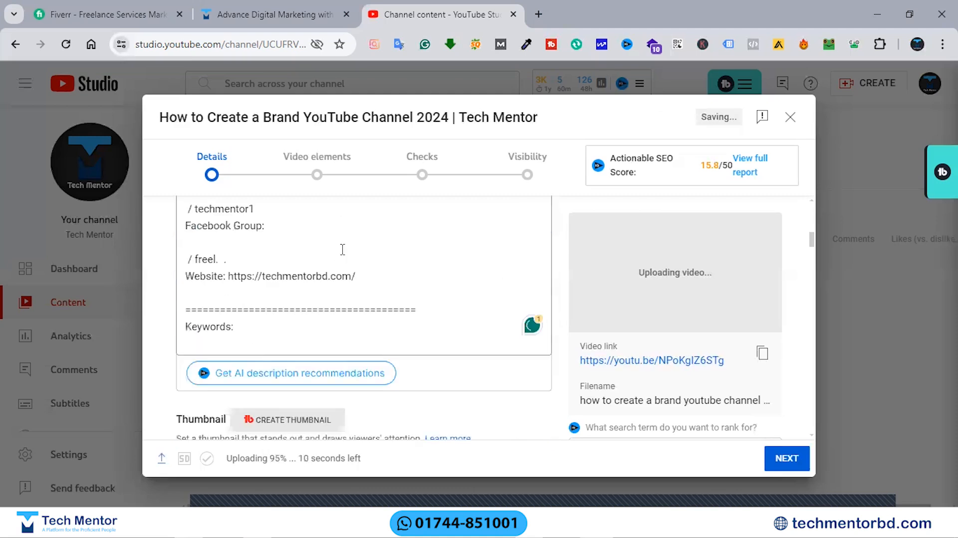
{"action": "scroll", "coordinate": [324, 244], "scroll_direction": "up", "scroll_amount": 2}
{"action": "scroll", "coordinate": [279, 299], "scroll_direction": "up", "scroll_amount": 3}
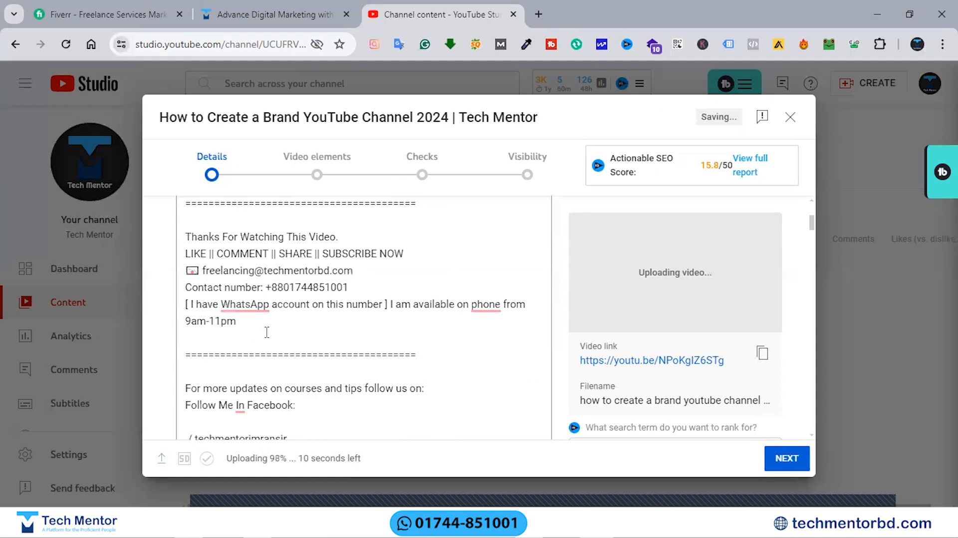
{"action": "scroll", "coordinate": [202, 357], "scroll_direction": "up", "scroll_amount": 3}
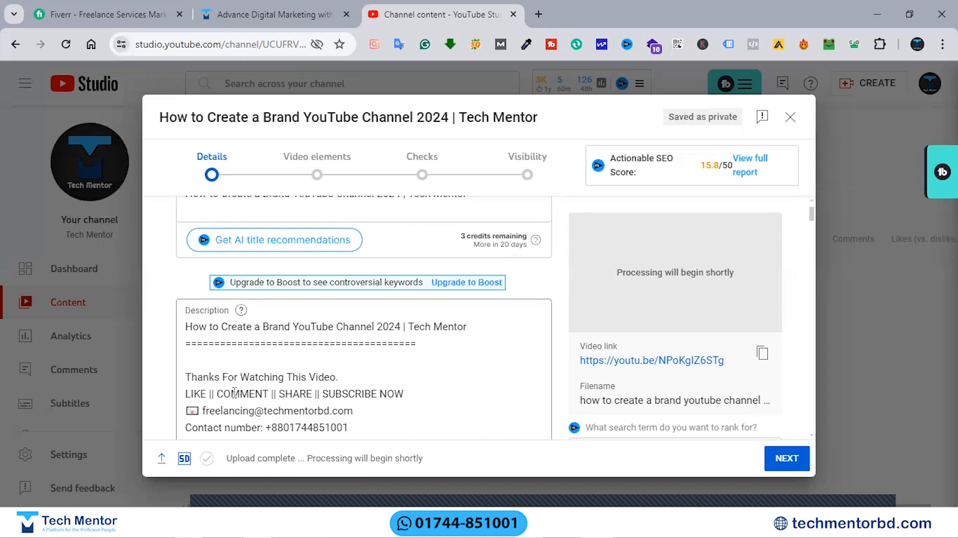
Copy the full keyword list from Notepad onto a new line below "Keywords:" in the description, and close the Excel workbook without saving
{"action": "scroll", "coordinate": [363, 366], "scroll_direction": "down", "scroll_amount": 3}
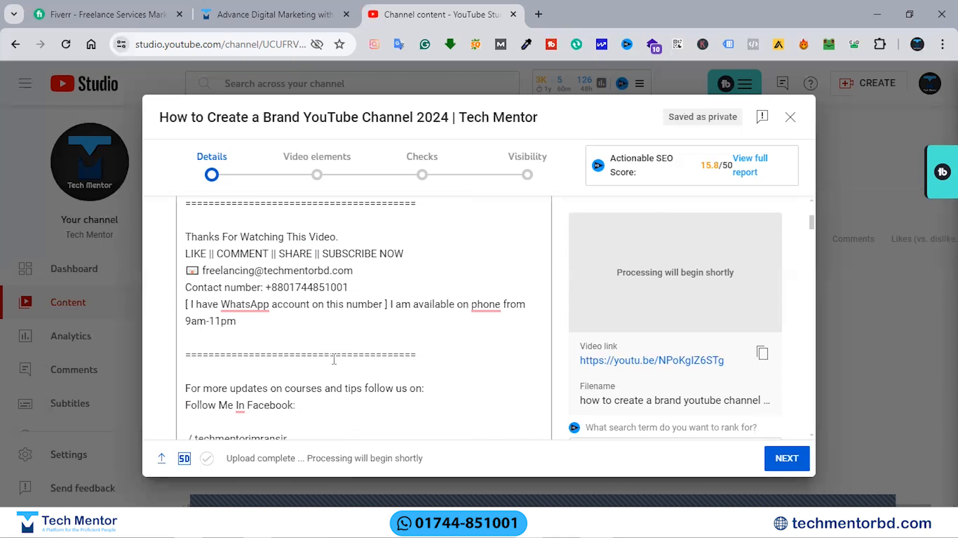
{"action": "scroll", "coordinate": [334, 359], "scroll_direction": "down", "scroll_amount": 3}
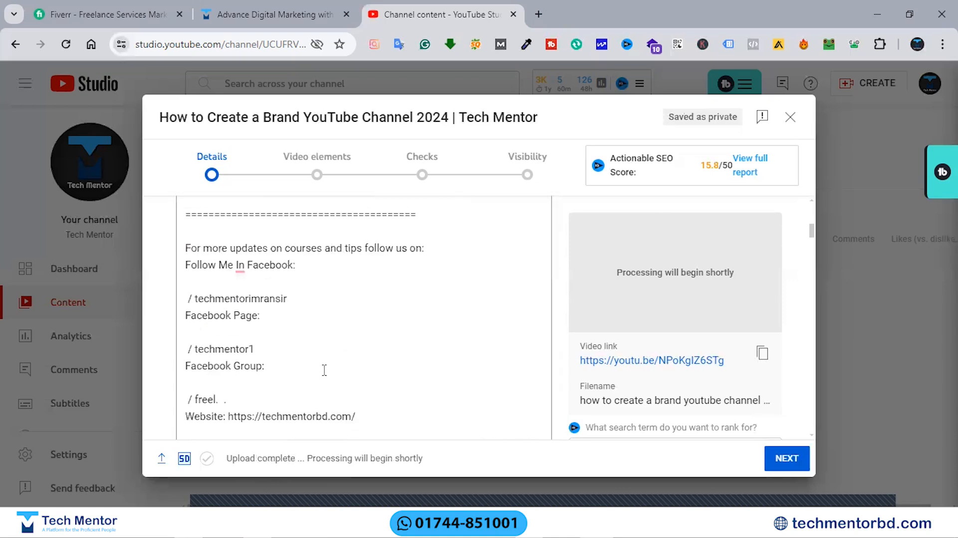
{"action": "scroll", "coordinate": [328, 349], "scroll_direction": "down", "scroll_amount": 5}
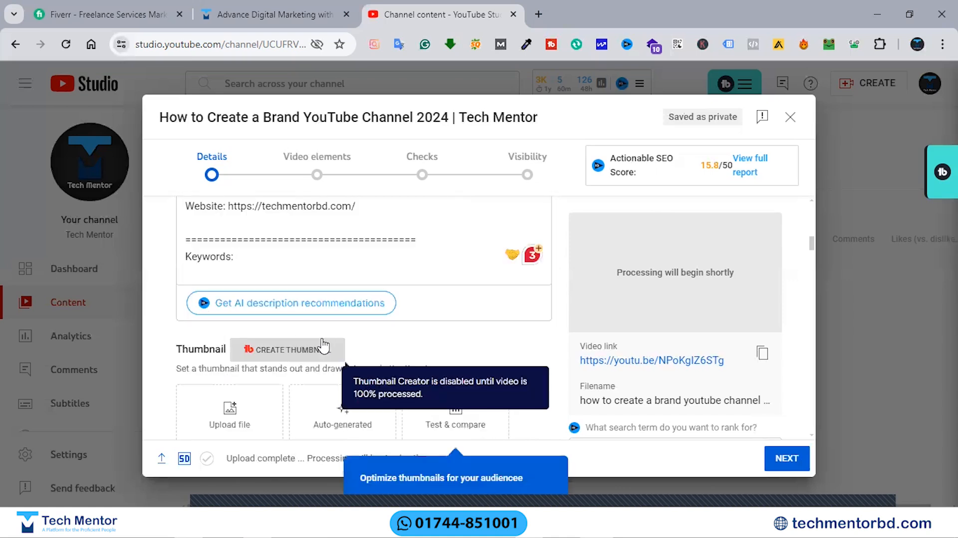
{"action": "scroll", "coordinate": [248, 326], "scroll_direction": "up", "scroll_amount": 2}
{"action": "left_click", "coordinate": [248, 326]}
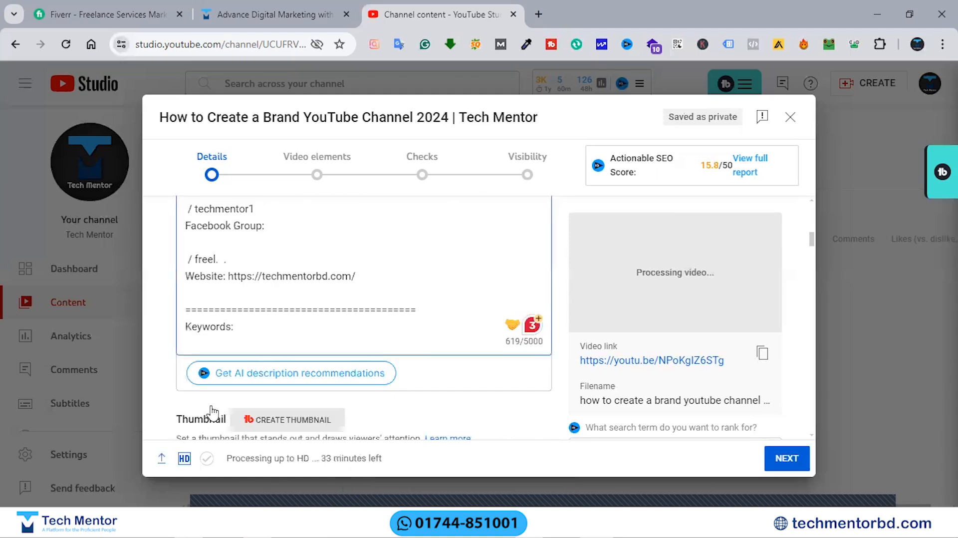
{"action": "key", "text": "Return"}
{"action": "key", "text": "alt+Tab"}
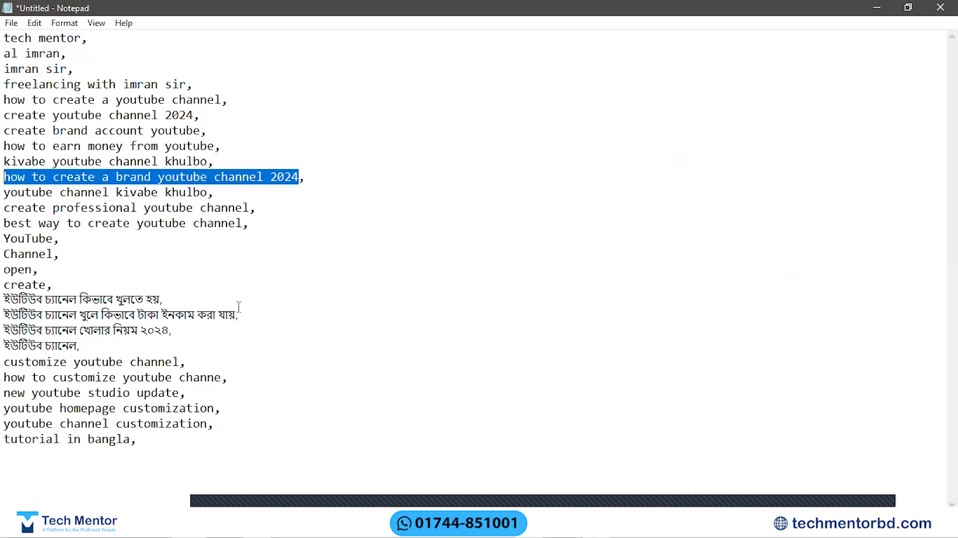
{"action": "key", "text": "ctrl+a"}
{"action": "key", "text": "ctrl+c"}
{"action": "key", "text": "alt+Tab"}
{"action": "key", "text": "ctrl+v"}
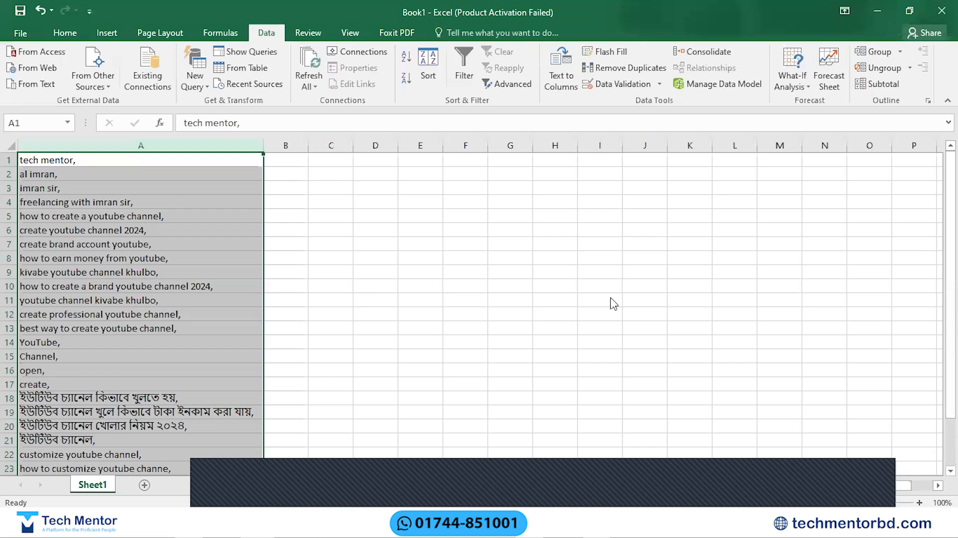
{"action": "key", "text": "alt+F4"}
{"action": "key", "text": "n"}
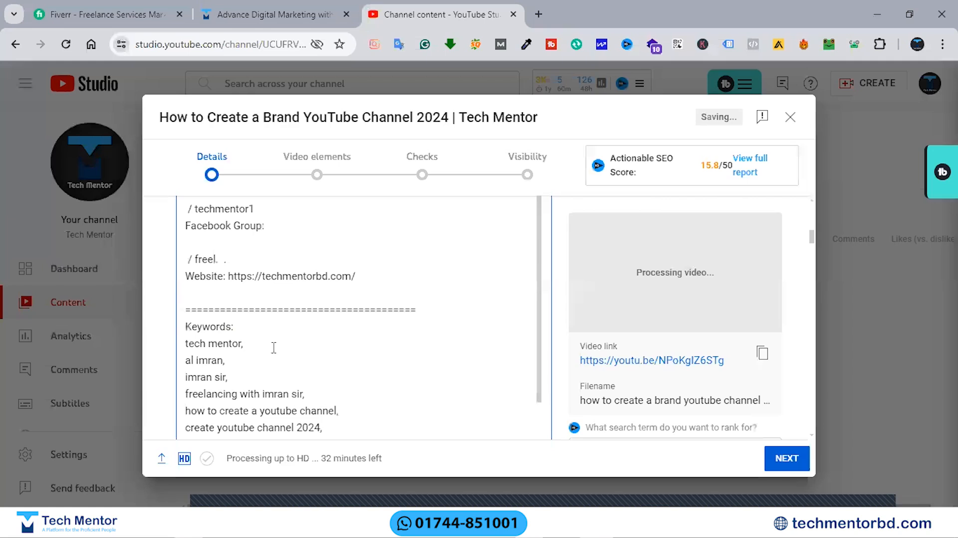
Join the description's keyword lines from "tech mentor" through "kivabe youtube channel khulbo" into one continuous comma-separated list
{"action": "key", "text": "Delete"}
{"action": "left_click", "coordinate": [314, 343]}
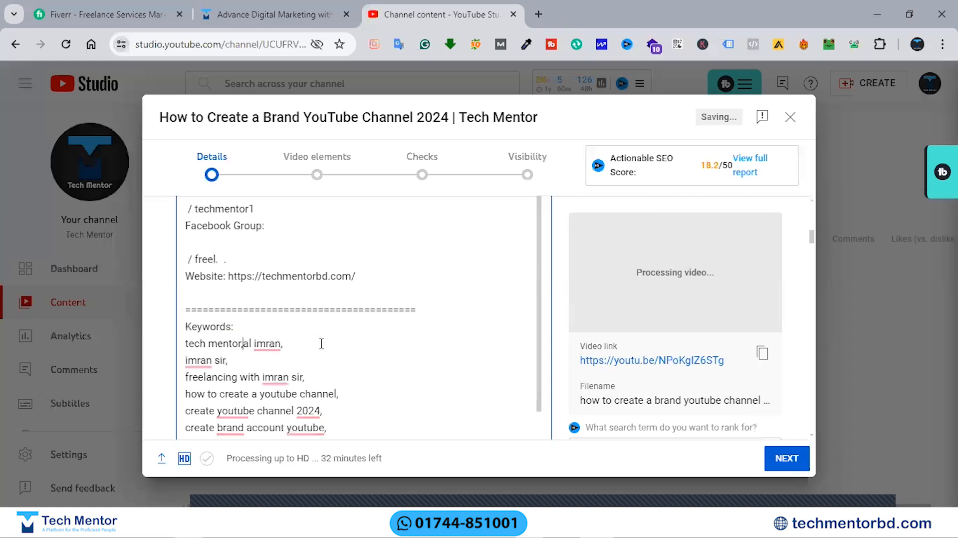
{"action": "key", "text": "Delete"}
{"action": "left_click", "coordinate": [375, 345]}
{"action": "key", "text": "Delete"}
{"action": "left_click", "coordinate": [473, 343]}
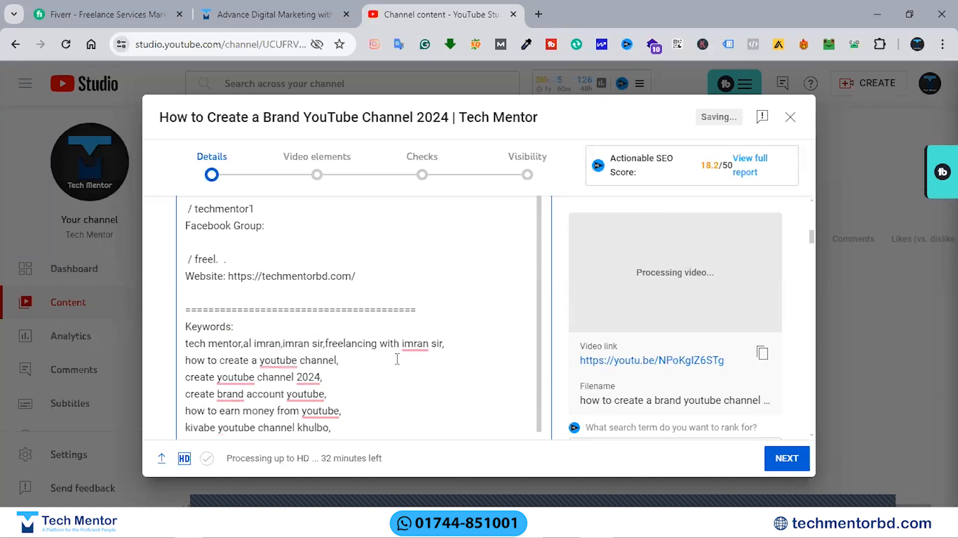
{"action": "key", "text": "Delete"}
{"action": "left_click", "coordinate": [401, 362]}
{"action": "key", "text": "Delete"}
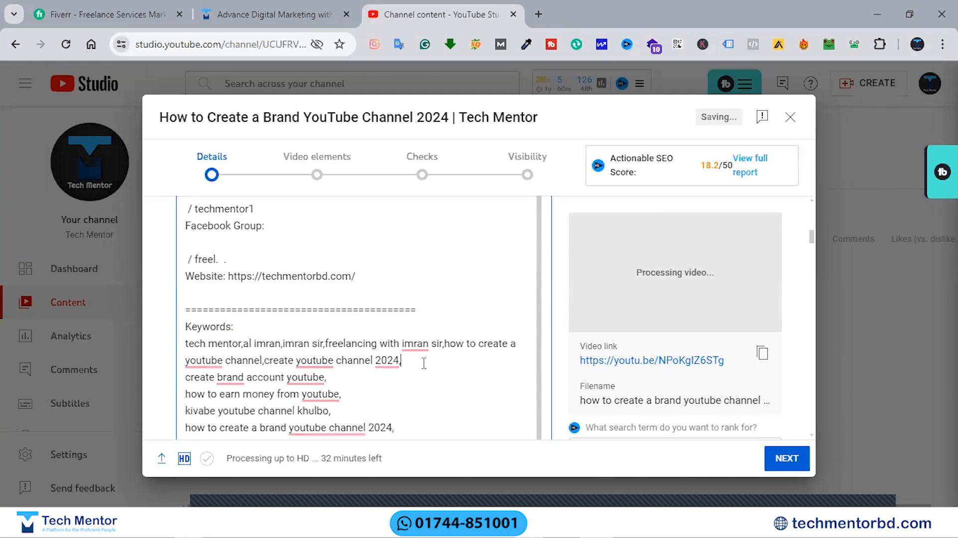
{"action": "left_click", "coordinate": [463, 364]}
{"action": "key", "text": "Delete"}
{"action": "left_click", "coordinate": [320, 376]}
{"action": "key", "text": "Delete"}
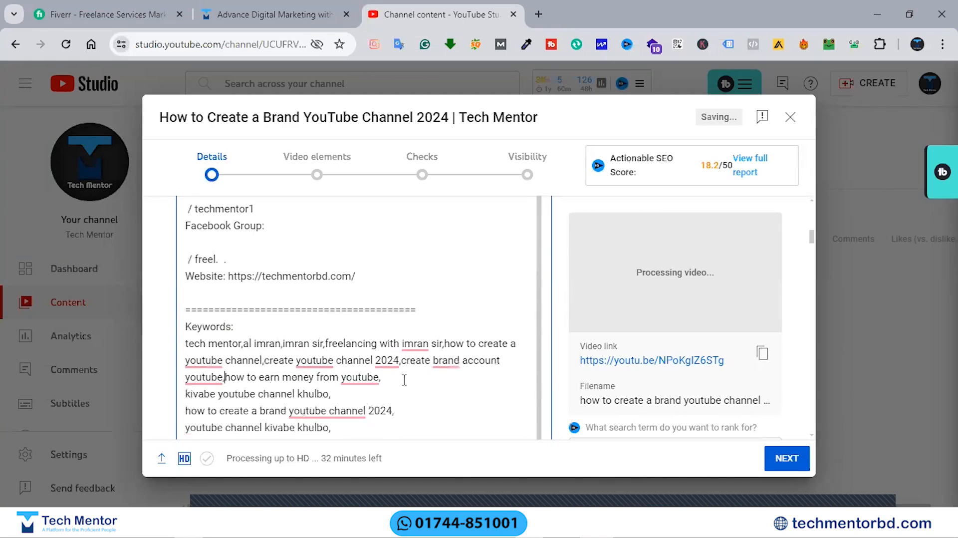
{"action": "left_click", "coordinate": [404, 377]}
{"action": "key", "text": "Delete"}
Join the keyword lines from "how to create a brand youtube channel 2024" through "create" and the first Bangla keyword into the same paragraph
{"action": "left_click", "coordinate": [410, 396]}
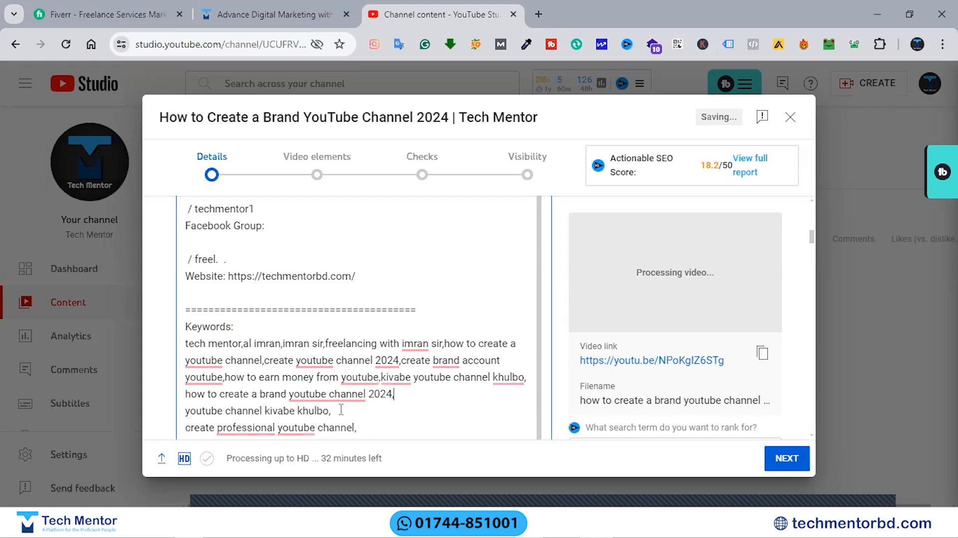
{"action": "key", "text": "Delete"}
{"action": "key", "text": "Delete"}
{"action": "left_click", "coordinate": [398, 410]}
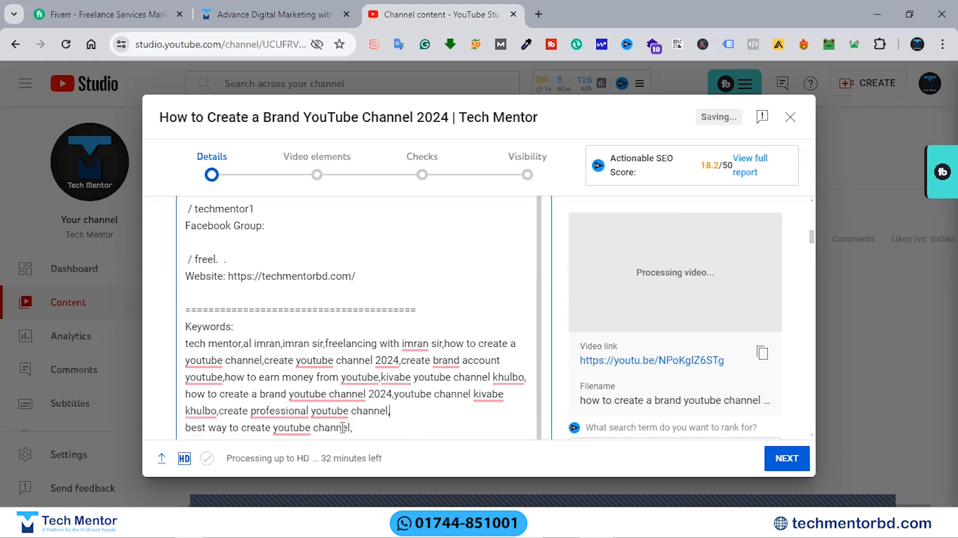
{"action": "key", "text": "Delete"}
{"action": "key", "text": "Delete"}
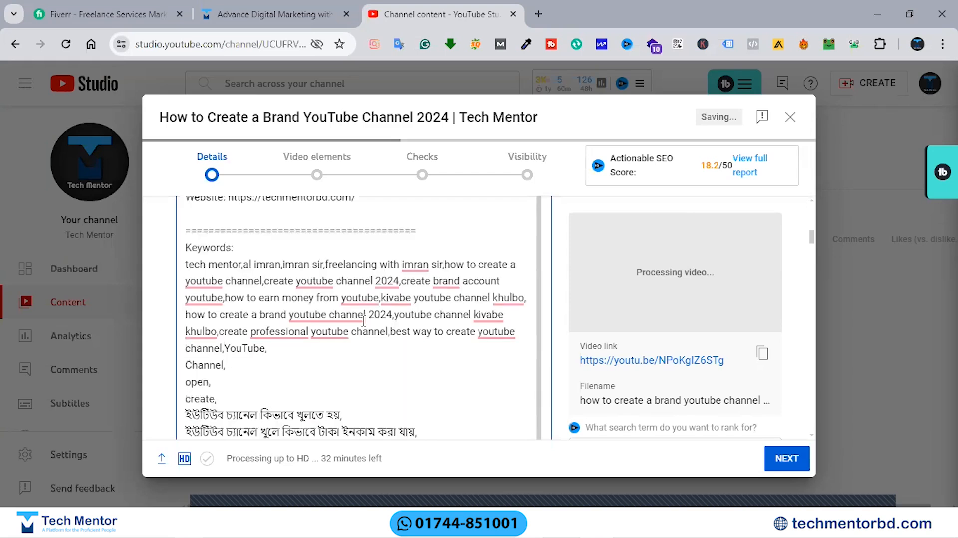
{"action": "left_click", "coordinate": [317, 343]}
{"action": "key", "text": "Delete"}
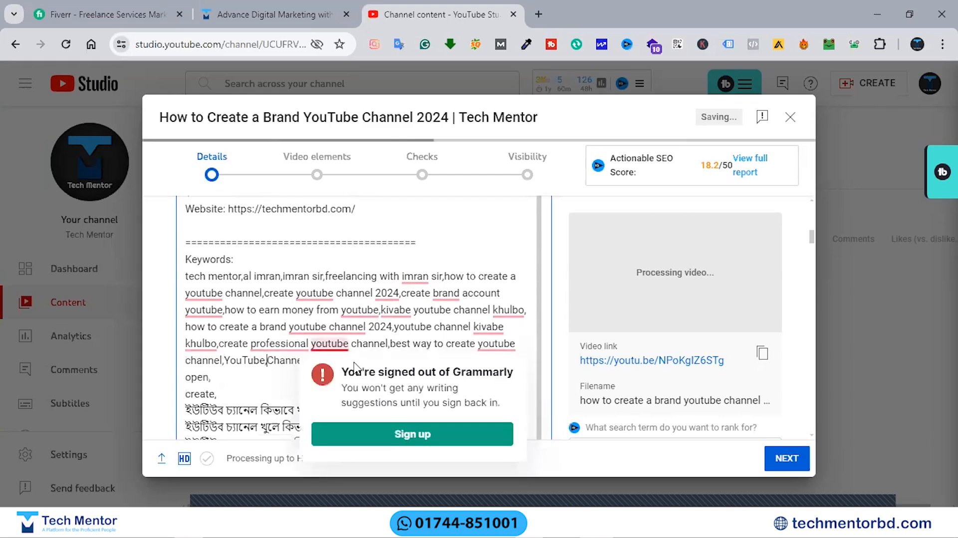
{"action": "left_click", "coordinate": [286, 378]}
{"action": "left_click", "coordinate": [325, 366]}
{"action": "key", "text": "Delete"}
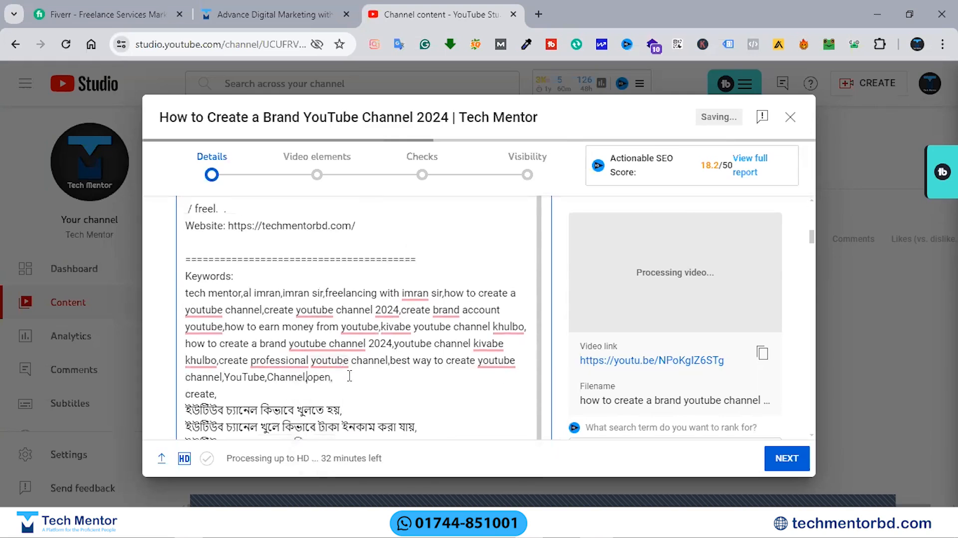
{"action": "left_click", "coordinate": [349, 376]}
{"action": "key", "text": "Delete"}
{"action": "left_click", "coordinate": [386, 393]}
{"action": "key", "text": "Delete"}
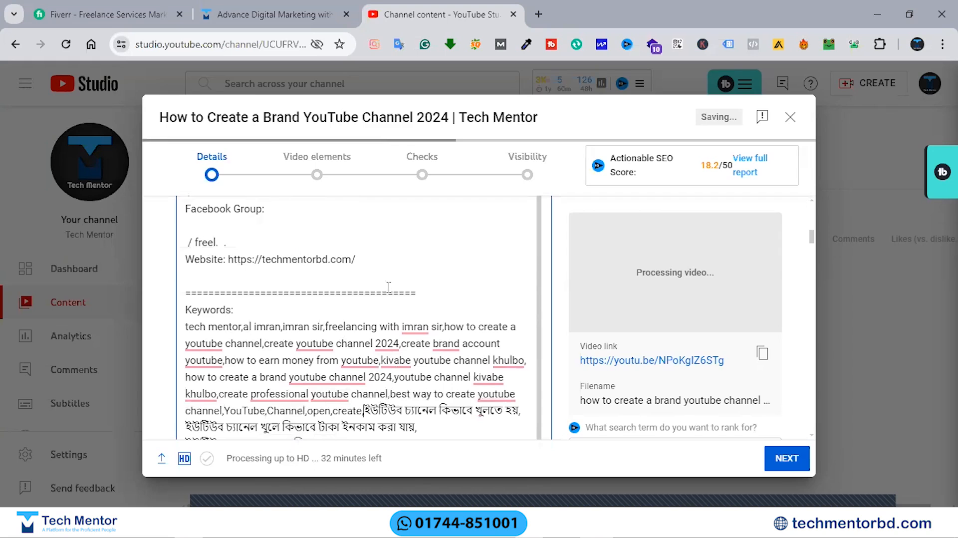
Join the remaining Bangla keywords and the customization keywords through "tutorial in bangla" onto the end of the comma-separated list
{"action": "scroll", "coordinate": [389, 287], "scroll_direction": "down", "scroll_amount": 1}
{"action": "scroll", "coordinate": [445, 288], "scroll_direction": "down", "scroll_amount": 1}
{"action": "left_click", "coordinate": [444, 287]}
{"action": "key", "text": "Delete"}
{"action": "left_click", "coordinate": [348, 306]}
{"action": "key", "text": "Delete"}
{"action": "left_click", "coordinate": [361, 320]}
{"action": "key", "text": "Delete"}
{"action": "left_click", "coordinate": [466, 322]}
{"action": "key", "text": "Delete"}
{"action": "left_click", "coordinate": [388, 338]}
{"action": "key", "text": "Delete"}
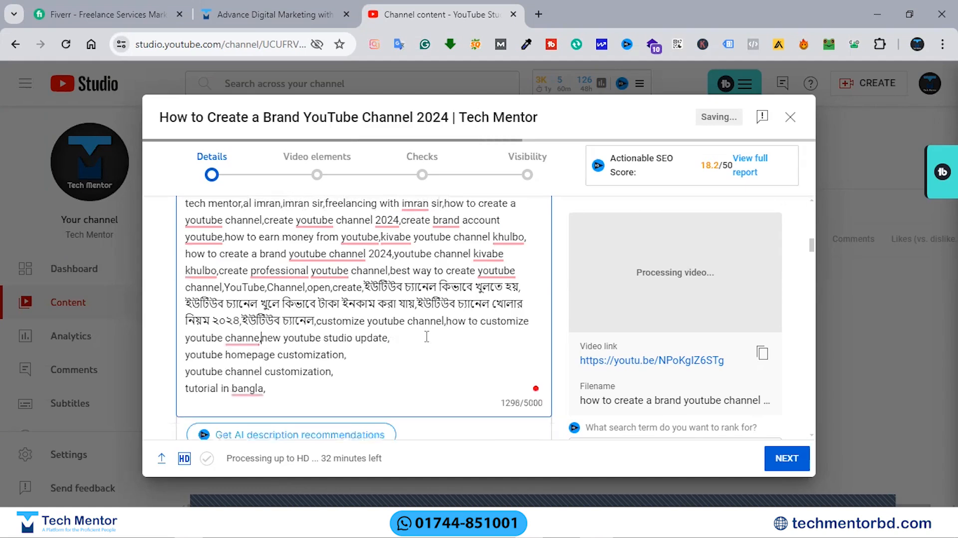
{"action": "left_click", "coordinate": [426, 336]}
{"action": "key", "text": "Delete"}
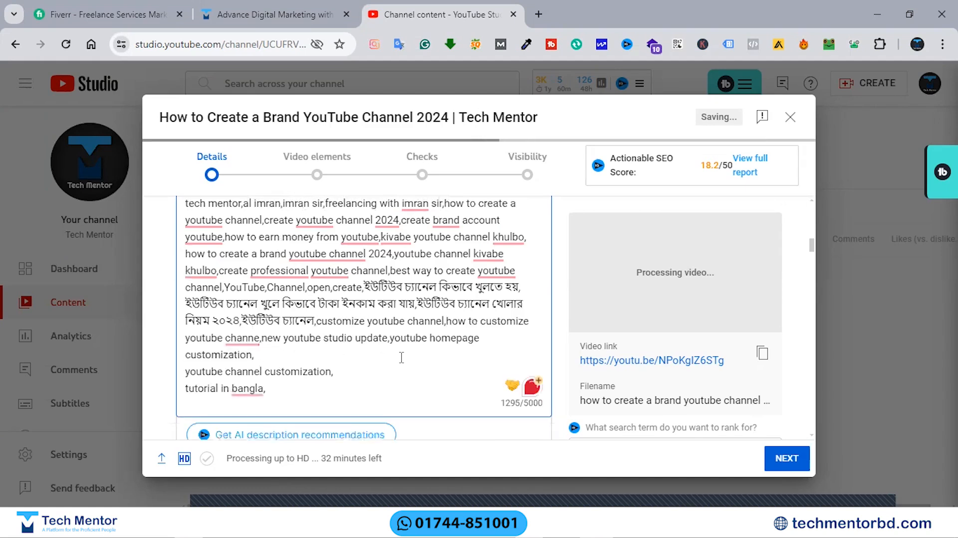
{"action": "left_click", "coordinate": [401, 357]}
{"action": "key", "text": "Delete"}
{"action": "left_click", "coordinate": [438, 354]}
{"action": "key", "text": "Delete"}
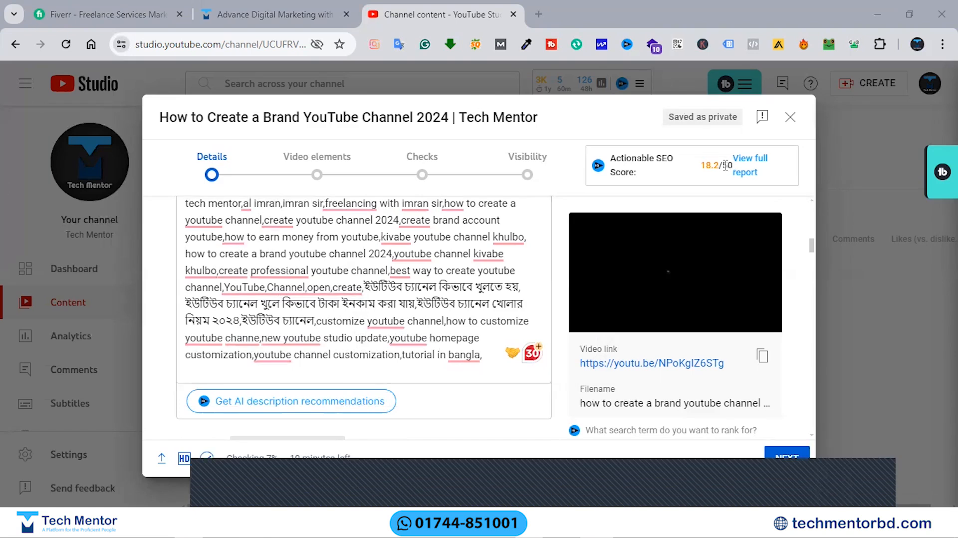
Go to the Thumbnail section, then search This PC in File Explorer for "youtube.jpg"
{"action": "scroll", "coordinate": [398, 330], "scroll_direction": "down", "scroll_amount": 1}
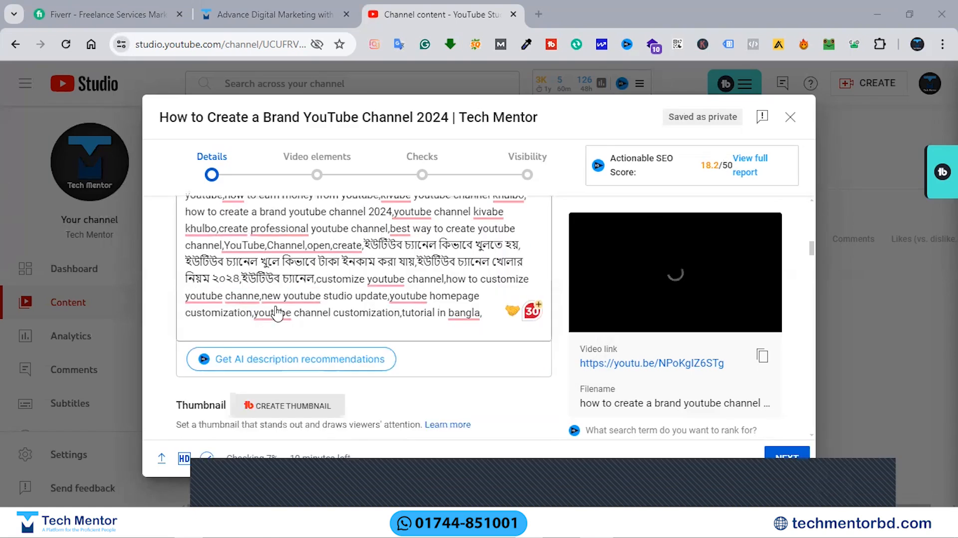
{"action": "scroll", "coordinate": [265, 312], "scroll_direction": "down", "scroll_amount": 2}
{"action": "scroll", "coordinate": [218, 303], "scroll_direction": "down", "scroll_amount": 1}
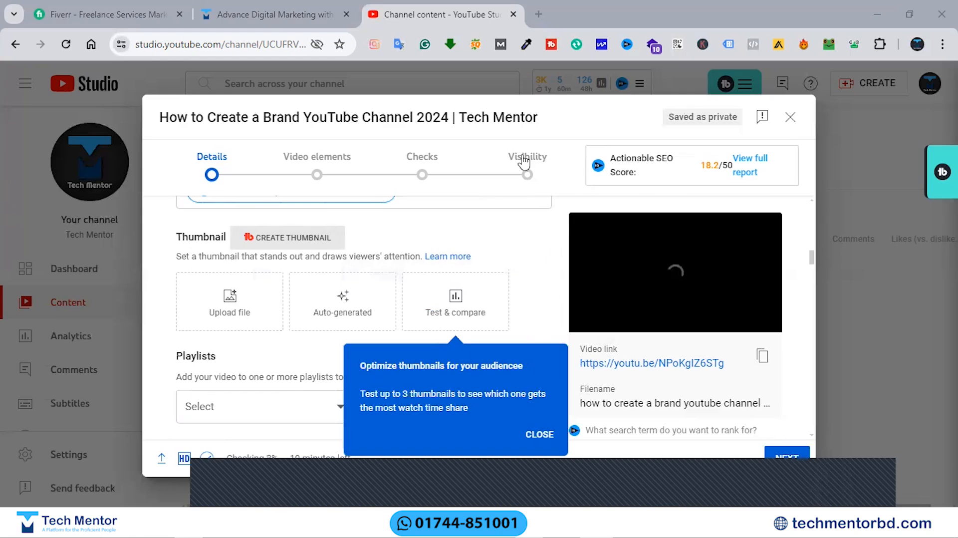
{"action": "left_click", "coordinate": [542, 160]}
{"action": "key", "text": "super+e"}
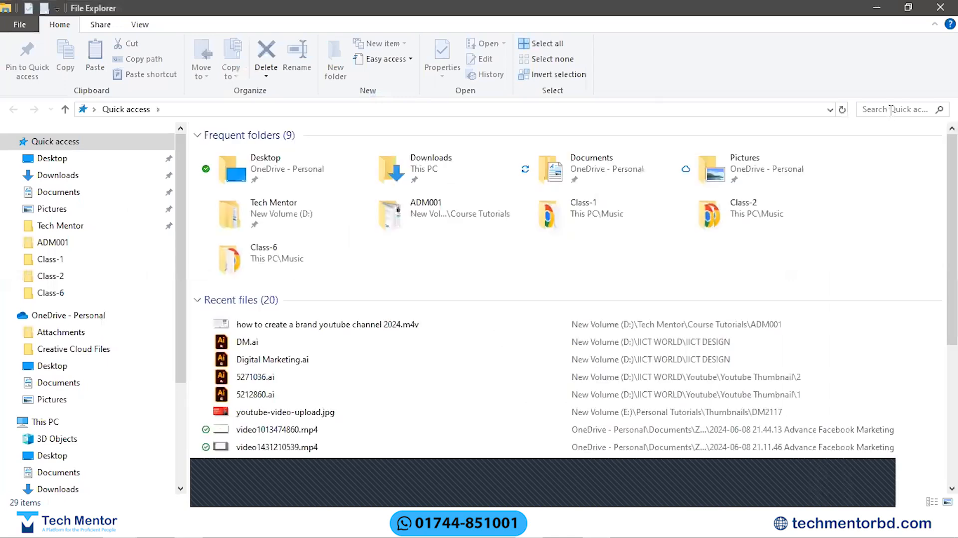
{"action": "left_click", "coordinate": [891, 110]}
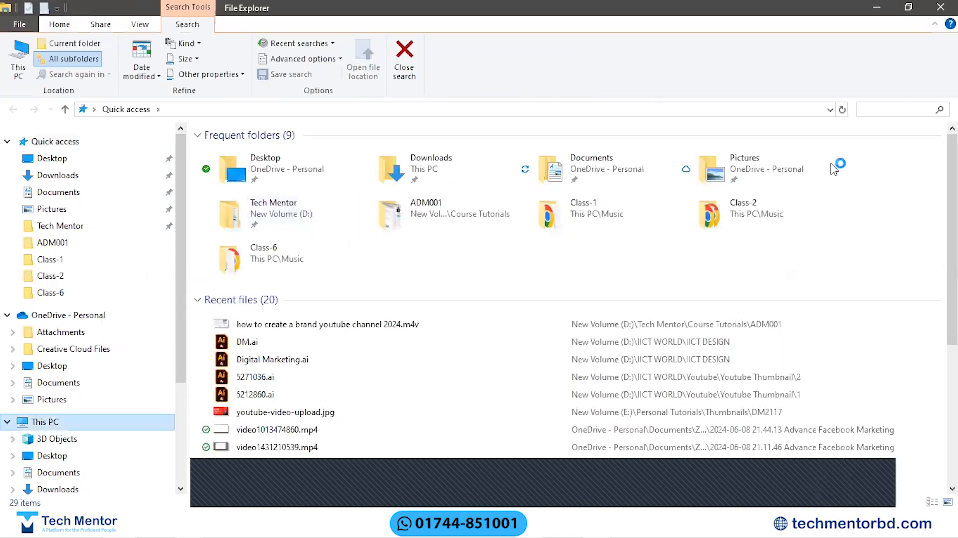
{"action": "left_click", "coordinate": [878, 108]}
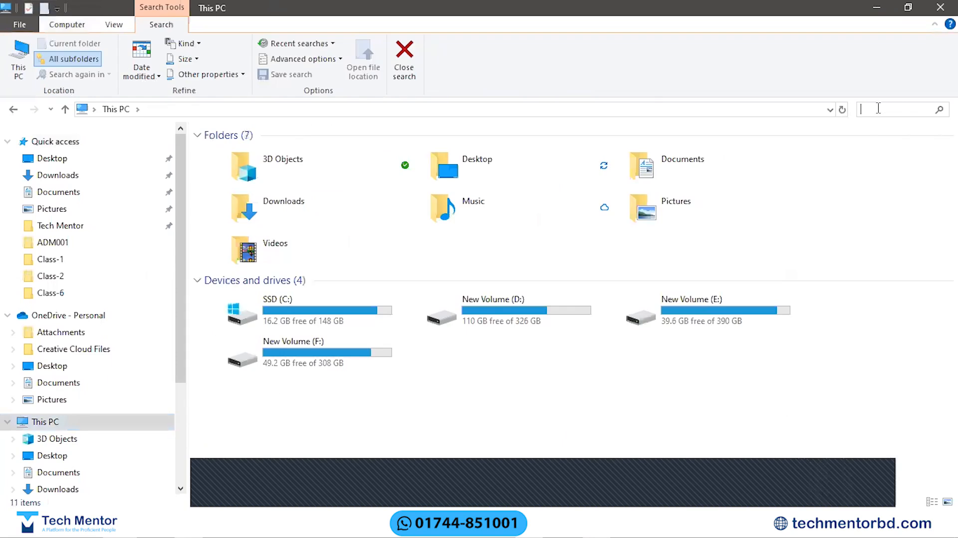
{"action": "type", "text": "youtube.jpg"}
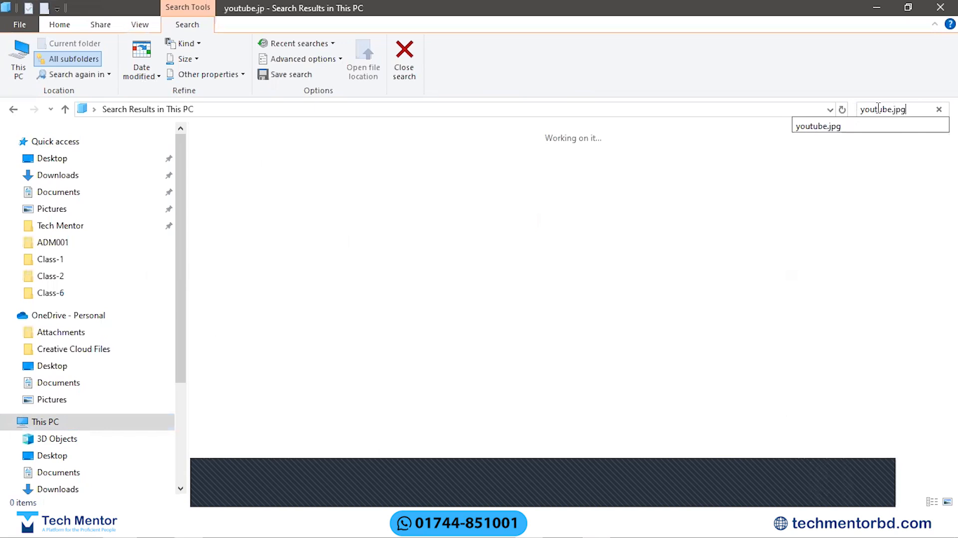
{"action": "key", "text": "Return"}
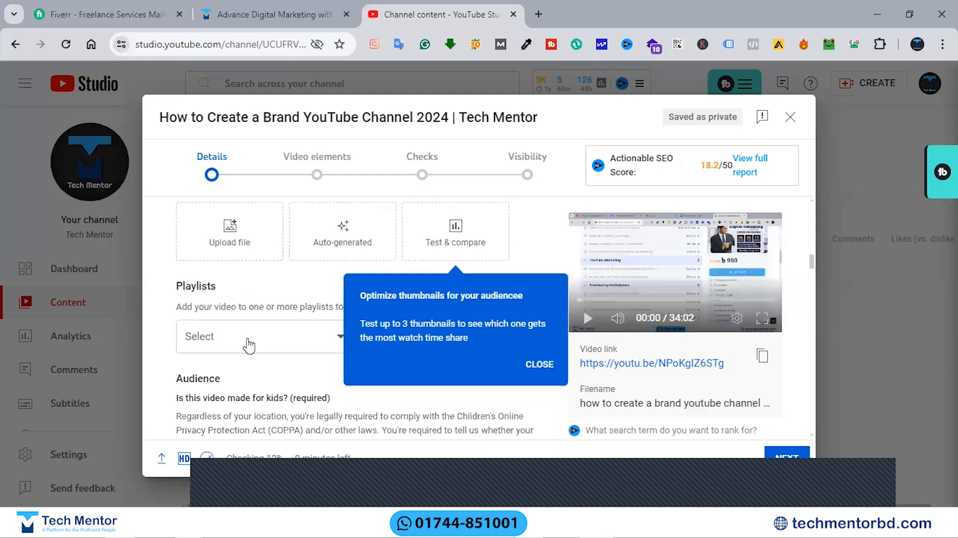
Dismiss the thumbnail tip and look through the channel's available playlists without selecting any
{"action": "left_click", "coordinate": [249, 344]}
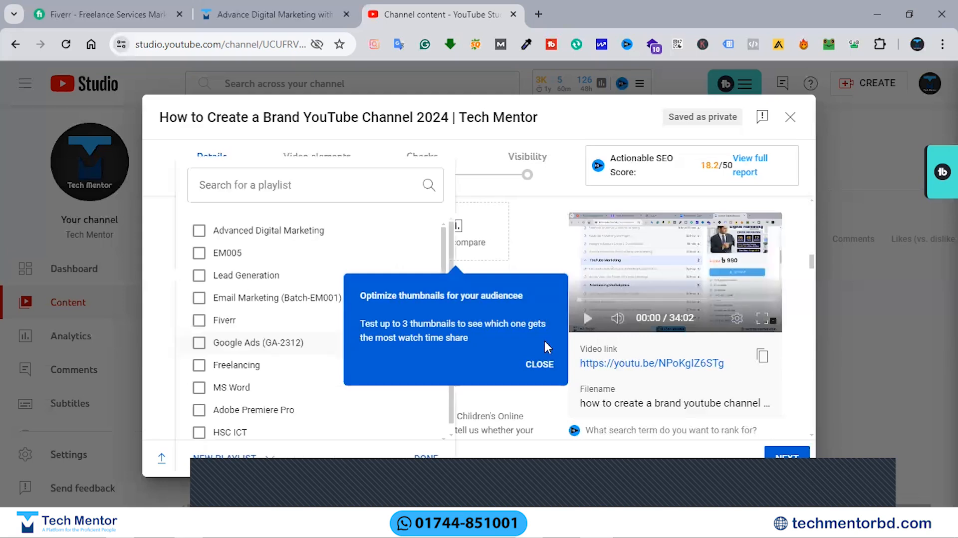
{"action": "left_click", "coordinate": [535, 369]}
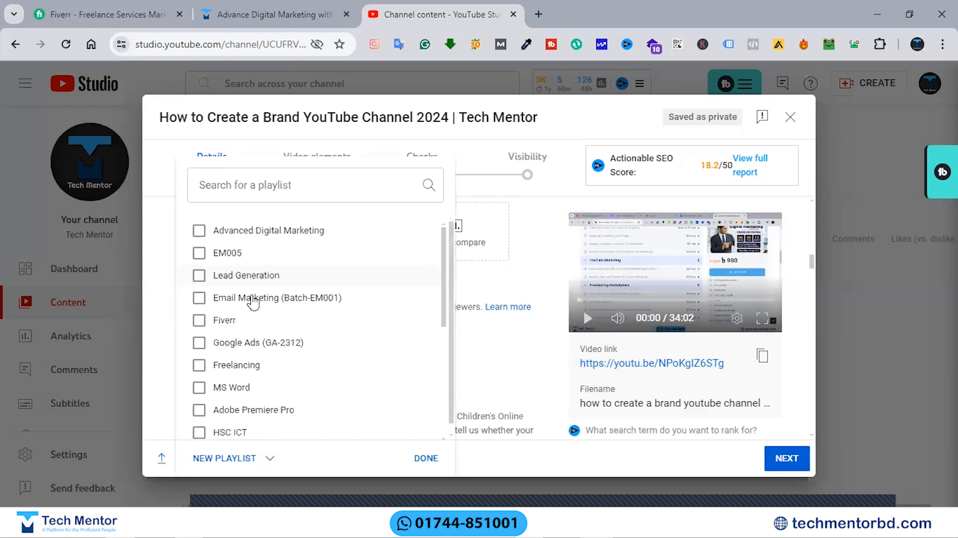
{"action": "scroll", "coordinate": [254, 302], "scroll_direction": "down", "scroll_amount": 3}
{"action": "scroll", "coordinate": [295, 309], "scroll_direction": "down", "scroll_amount": 2}
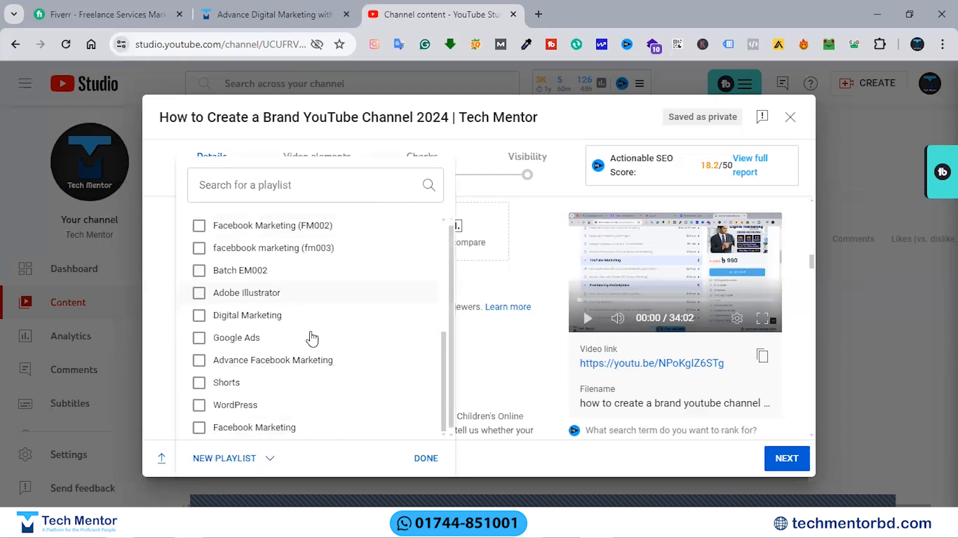
{"action": "scroll", "coordinate": [320, 338], "scroll_direction": "up", "scroll_amount": 5}
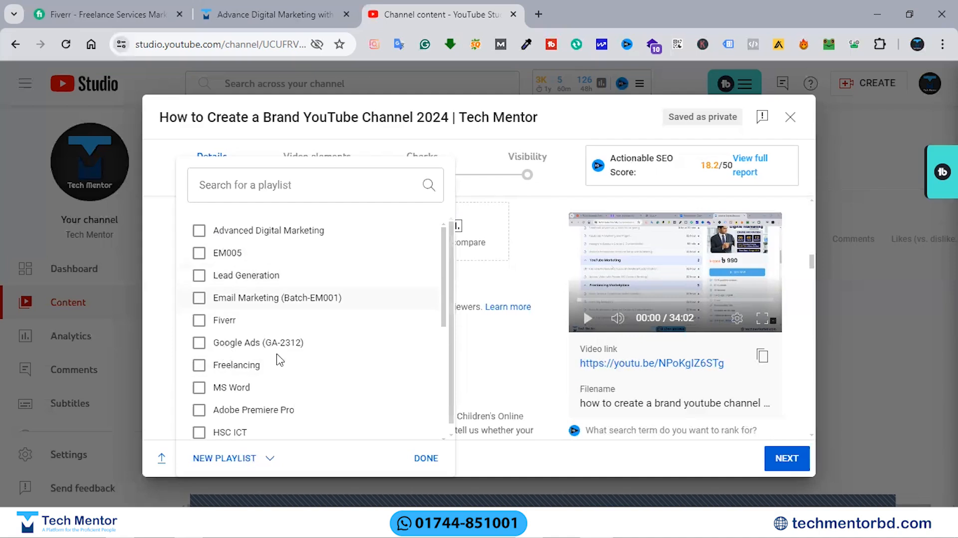
{"action": "scroll", "coordinate": [255, 349], "scroll_direction": "down", "scroll_amount": 2}
{"action": "scroll", "coordinate": [262, 351], "scroll_direction": "down", "scroll_amount": 4}
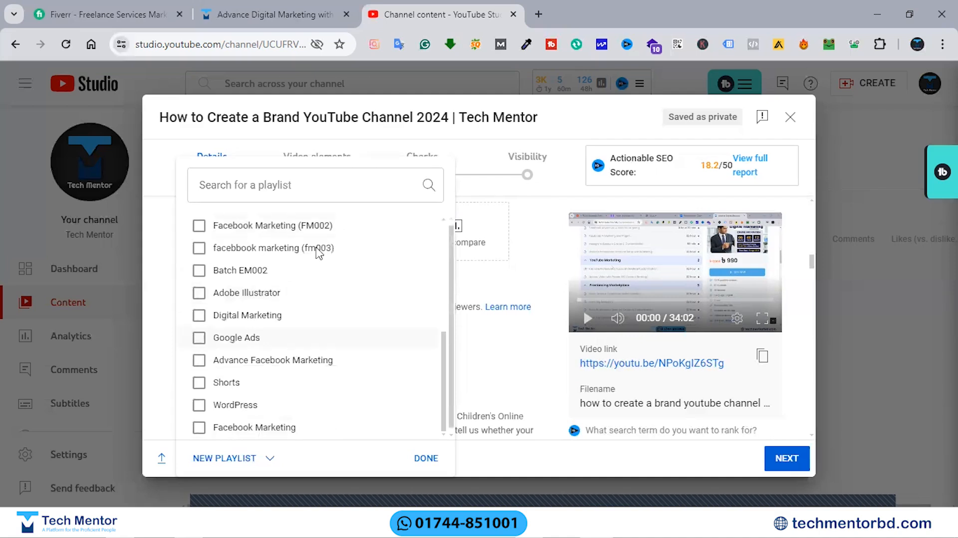
{"action": "scroll", "coordinate": [250, 264], "scroll_direction": "up", "scroll_amount": 6}
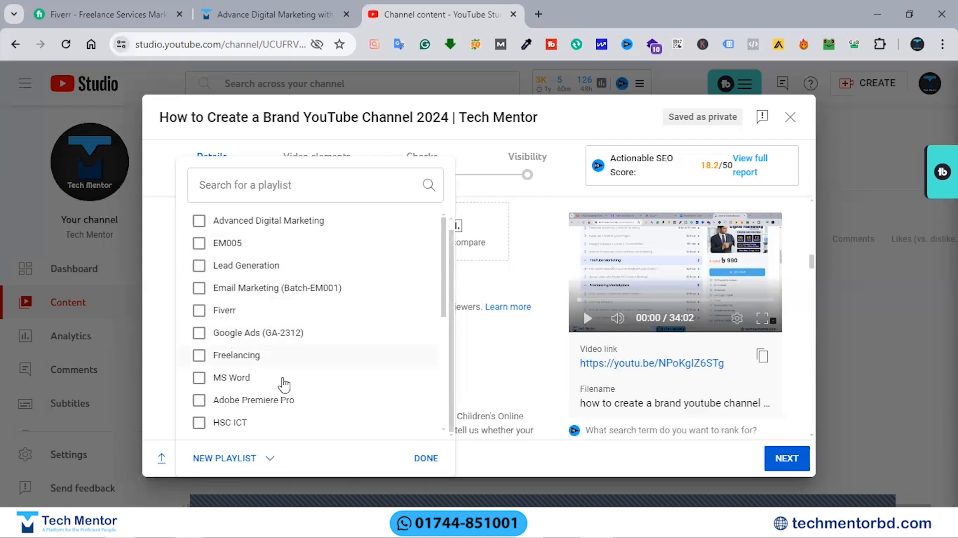
{"action": "scroll", "coordinate": [307, 358], "scroll_direction": "down", "scroll_amount": 5}
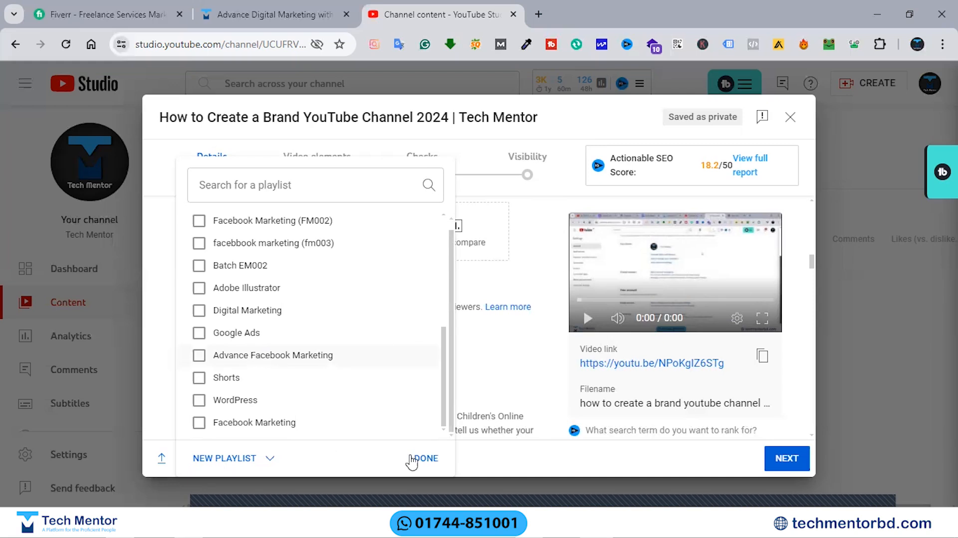
{"action": "left_click", "coordinate": [429, 460]}
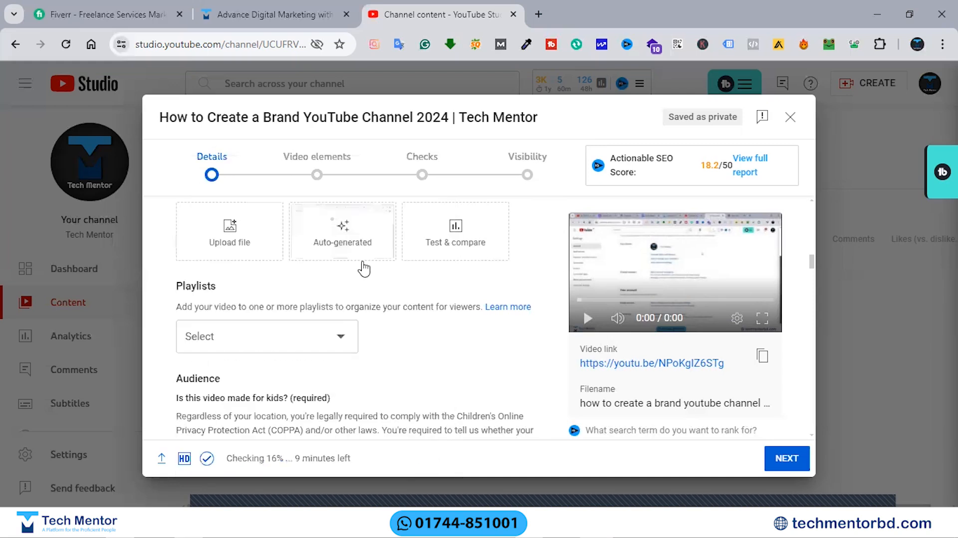
Examine the Audience section's required made-for-kids question and its options
{"action": "scroll", "coordinate": [337, 294], "scroll_direction": "down", "scroll_amount": 1}
{"action": "scroll", "coordinate": [322, 299], "scroll_direction": "down", "scroll_amount": 2}
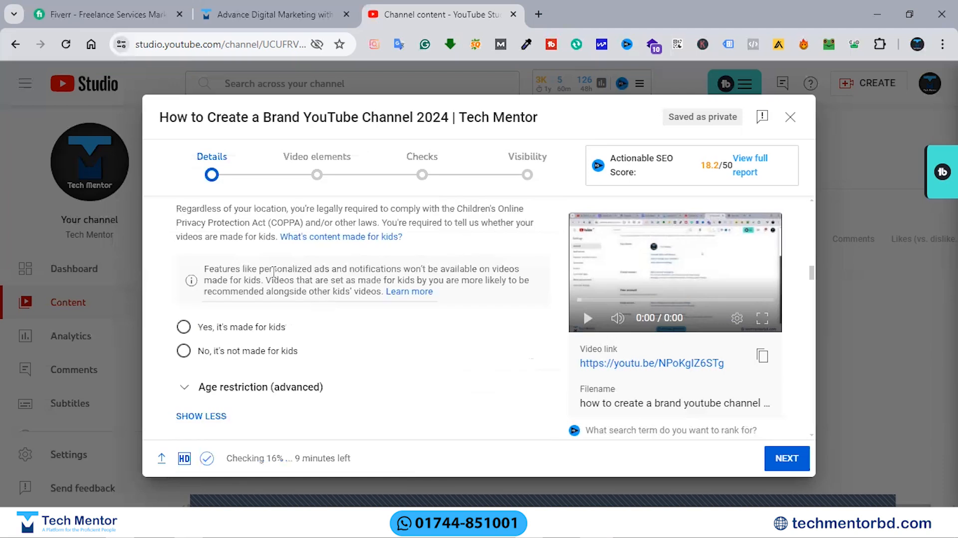
{"action": "scroll", "coordinate": [273, 272], "scroll_direction": "up", "scroll_amount": 1}
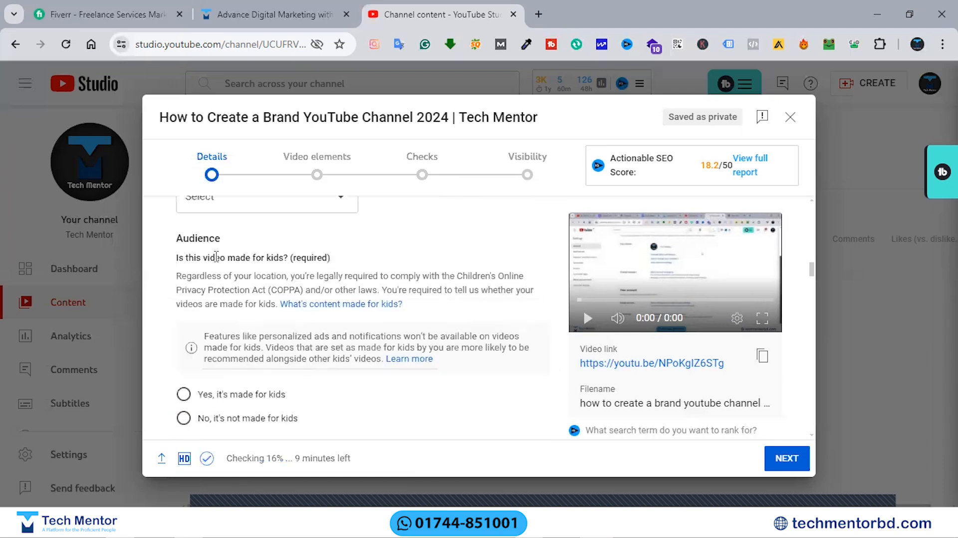